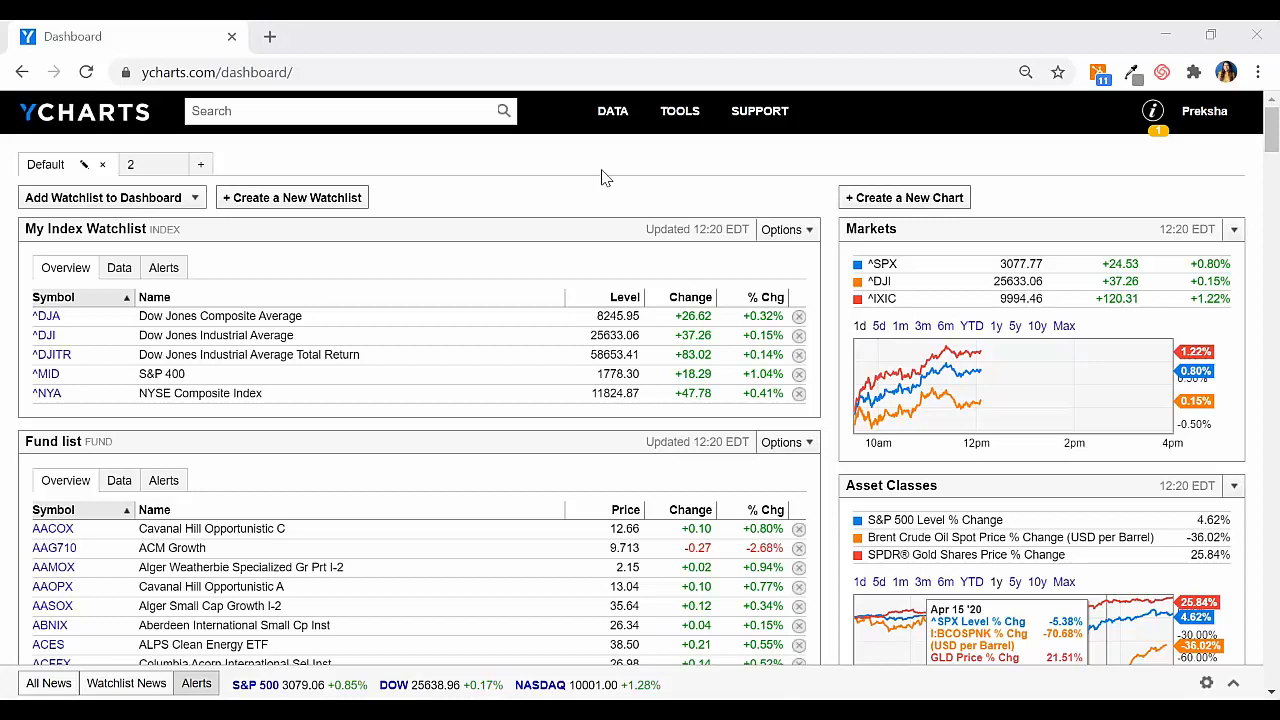
Step: Open the Stock Screener and limit the securities by intersecting them with the S&P 500 index
mouse_move(705, 118)
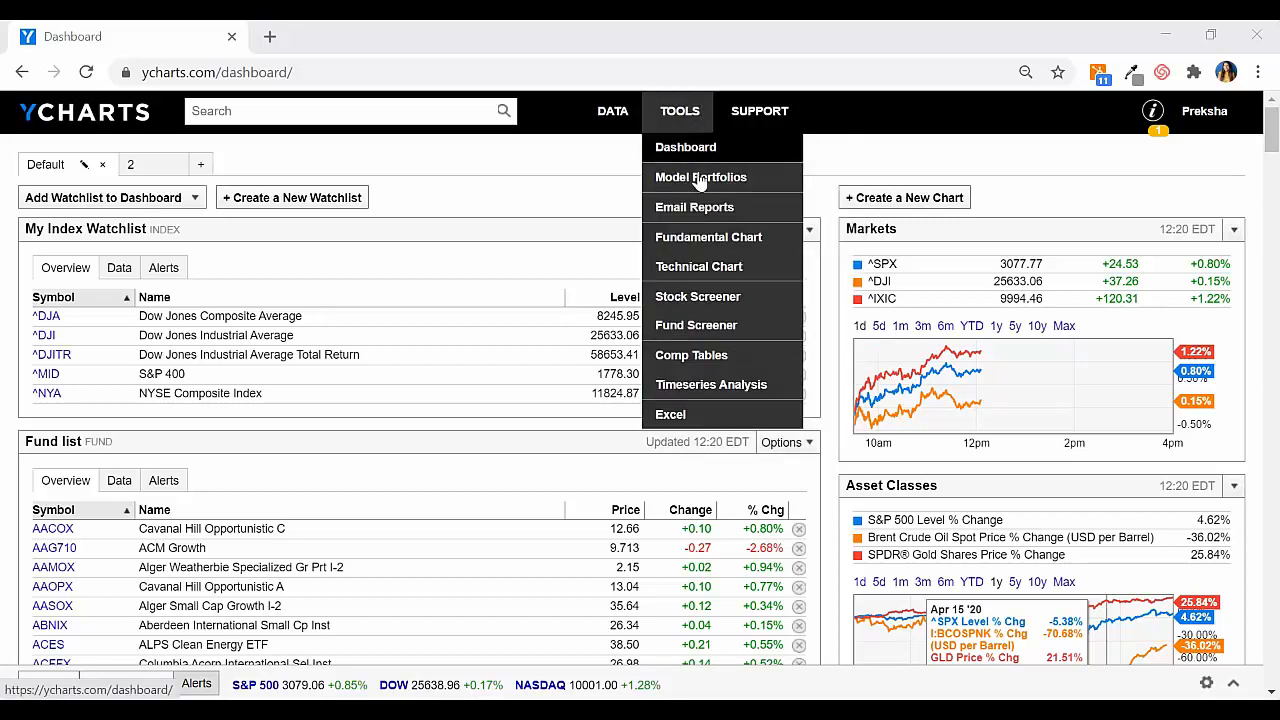
click(686, 299)
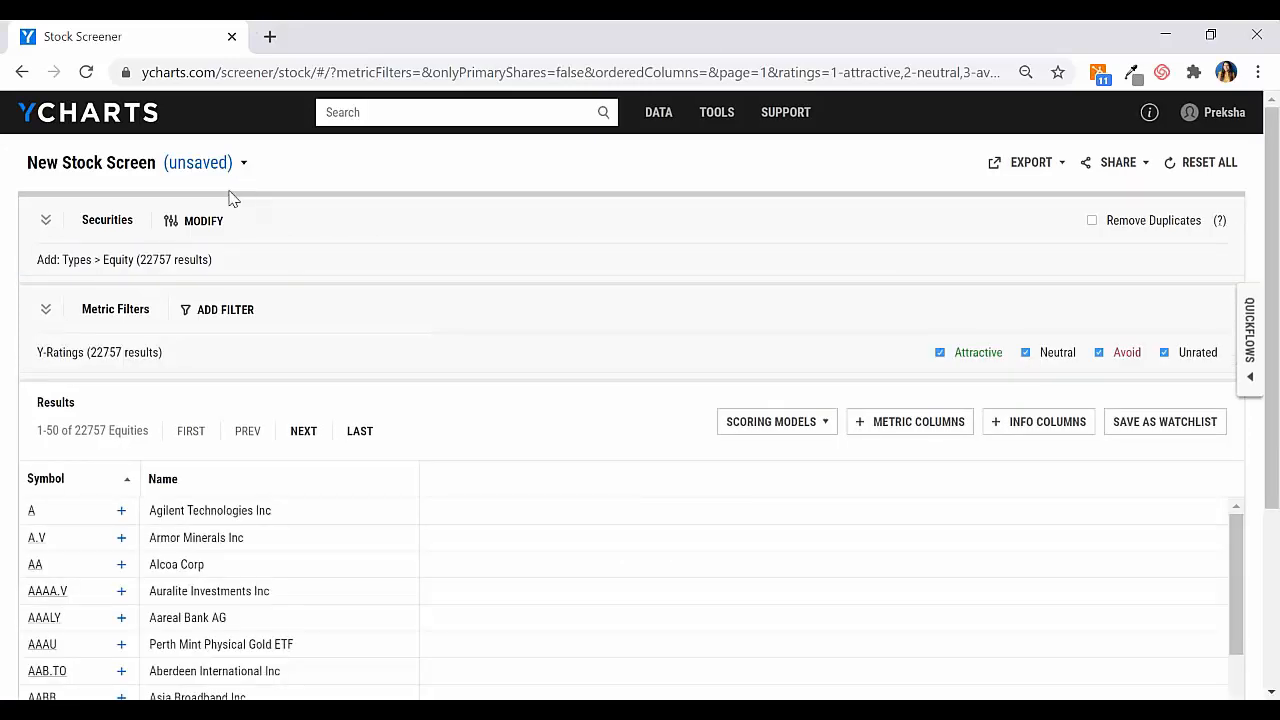
click(219, 225)
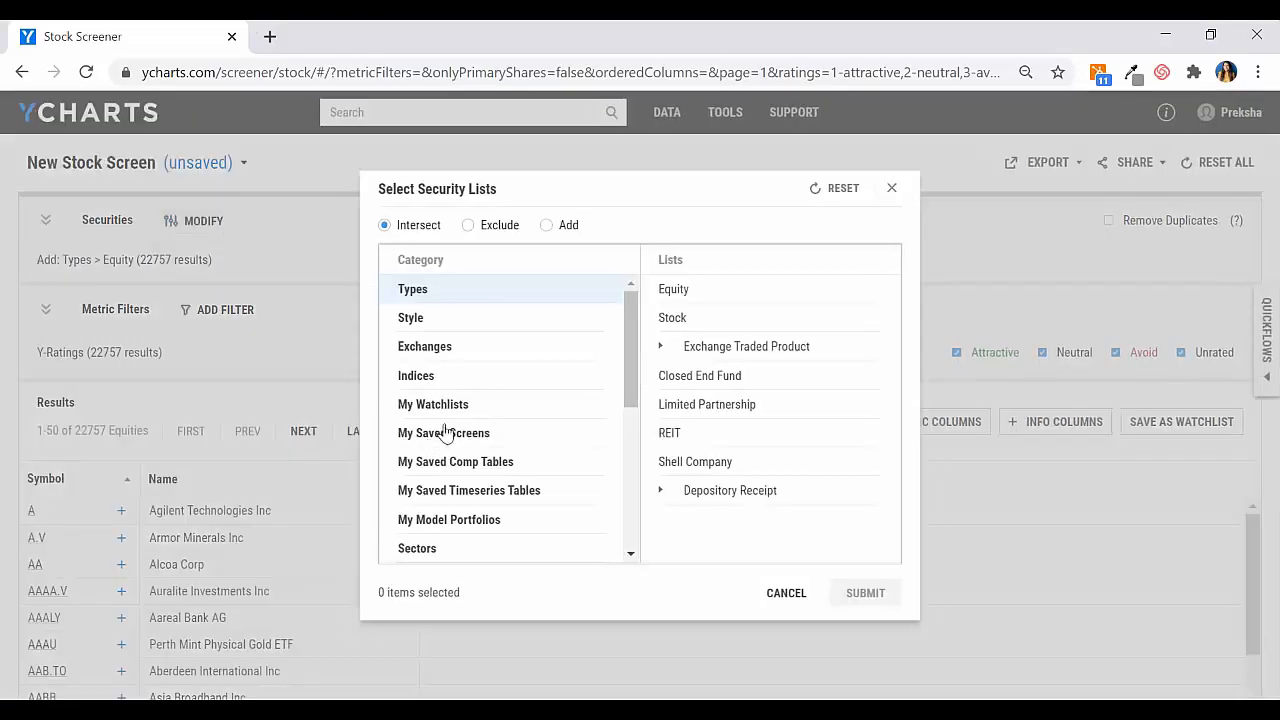
click(420, 373)
scroll(737, 434, down, 5)
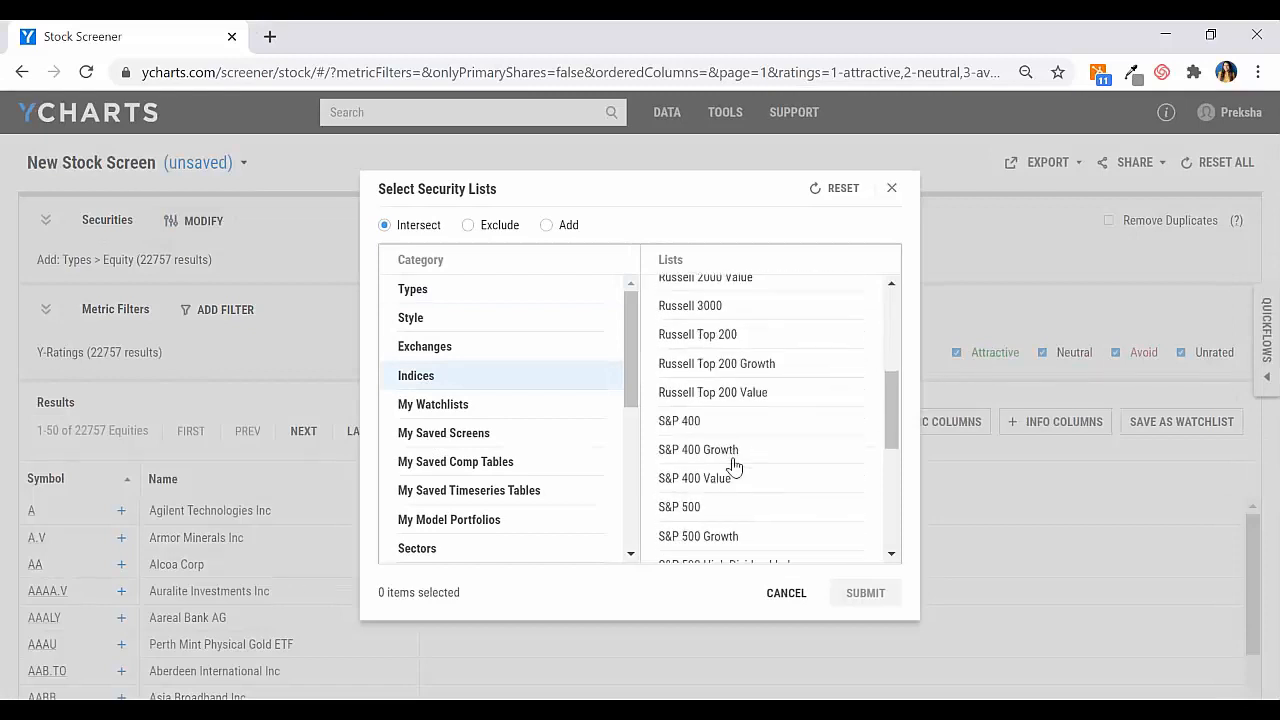
click(712, 508)
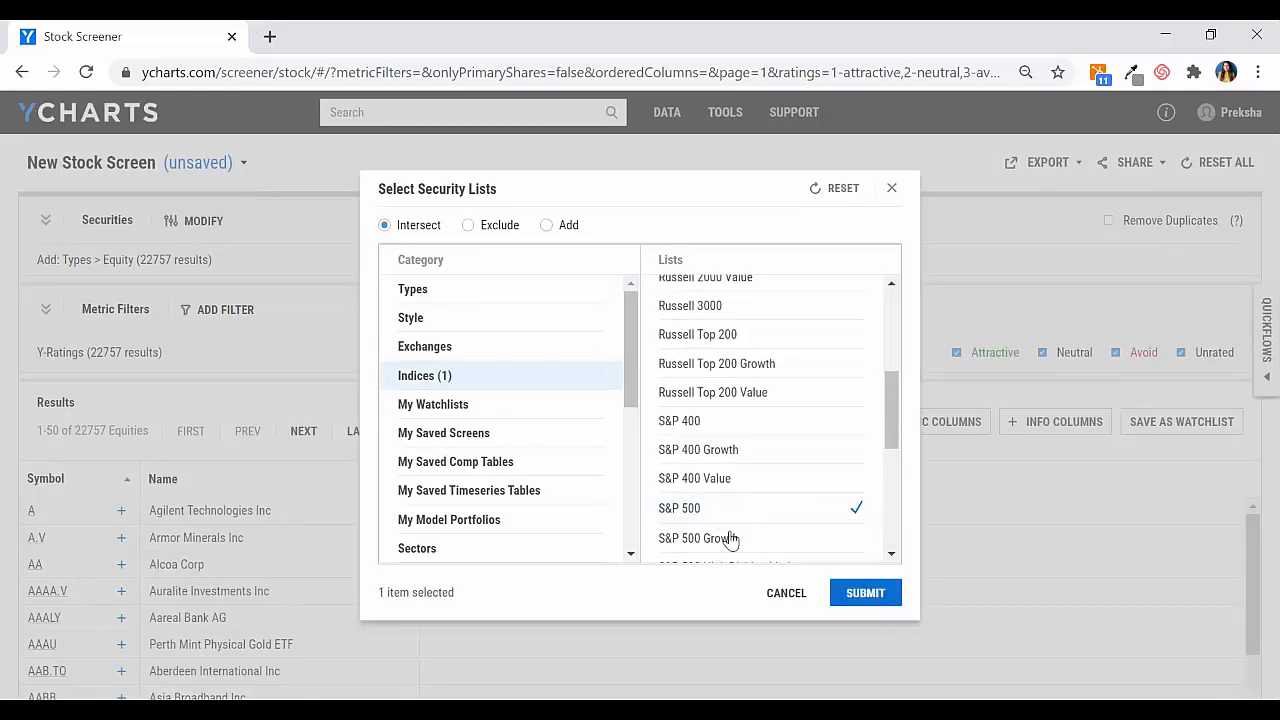
click(862, 594)
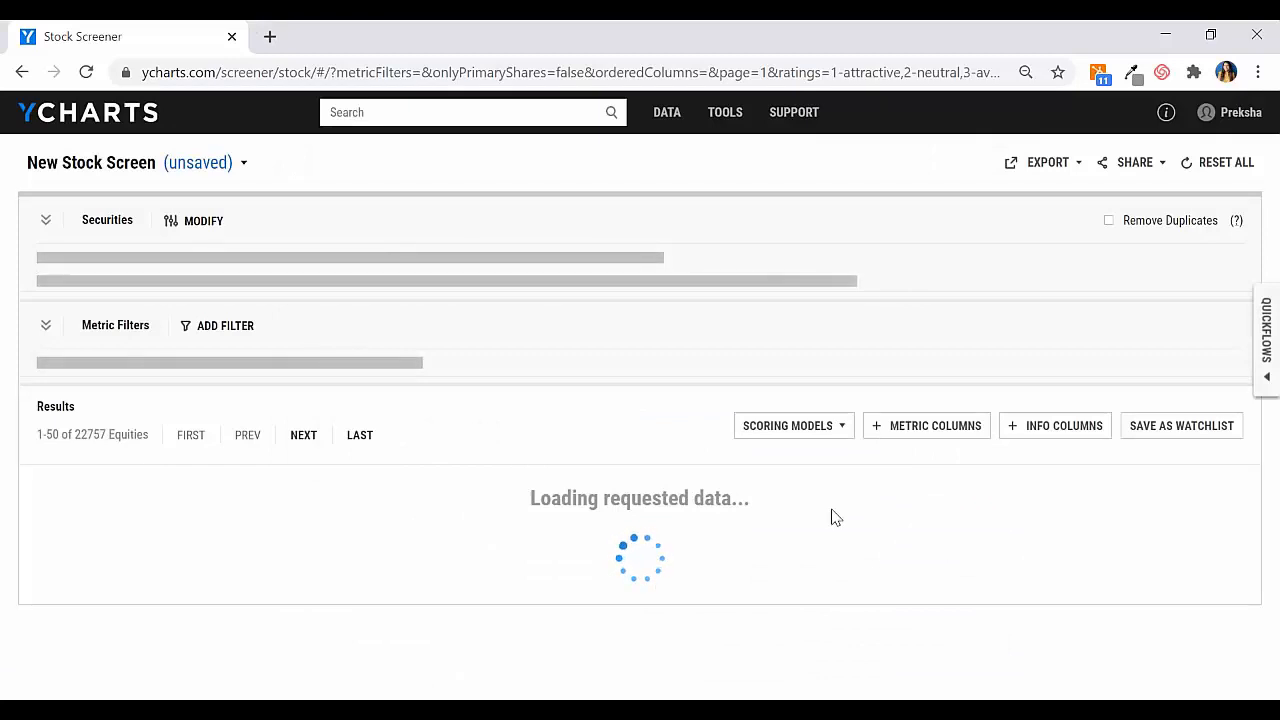
Step: Review the saved scoring models, both your own and those shared with you, without opening any
scroll(551, 514, down, 1)
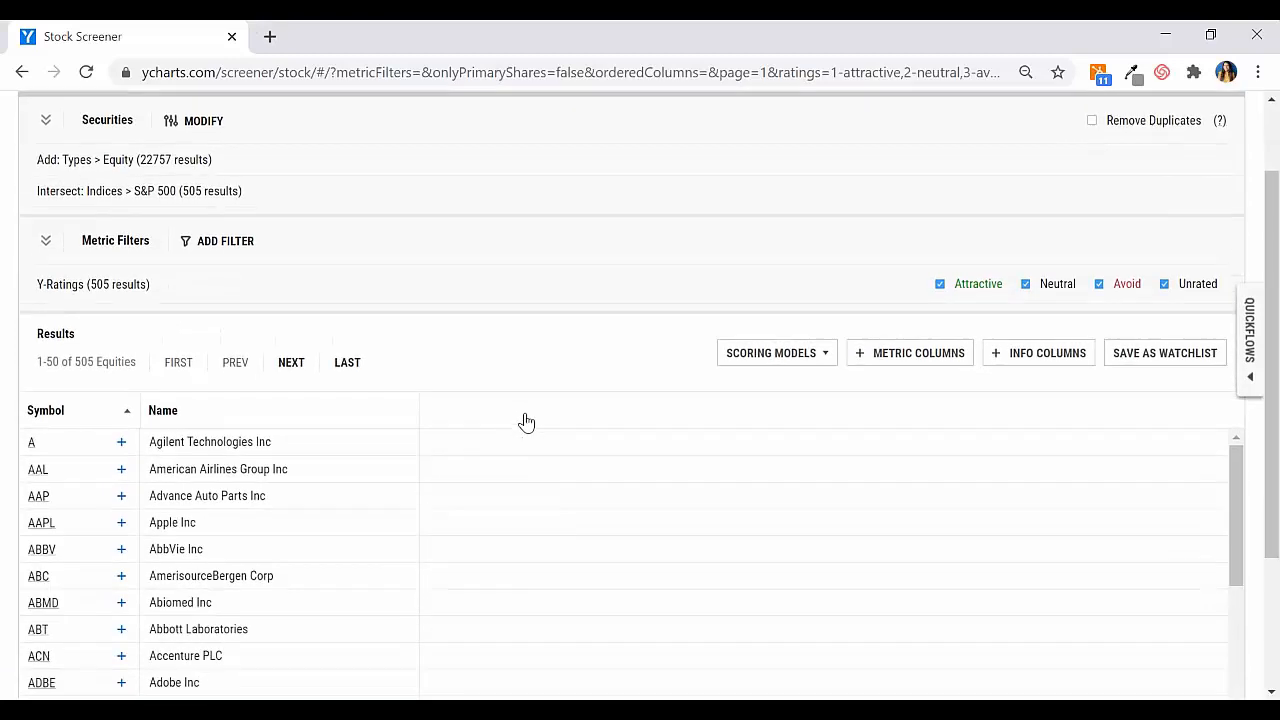
click(758, 358)
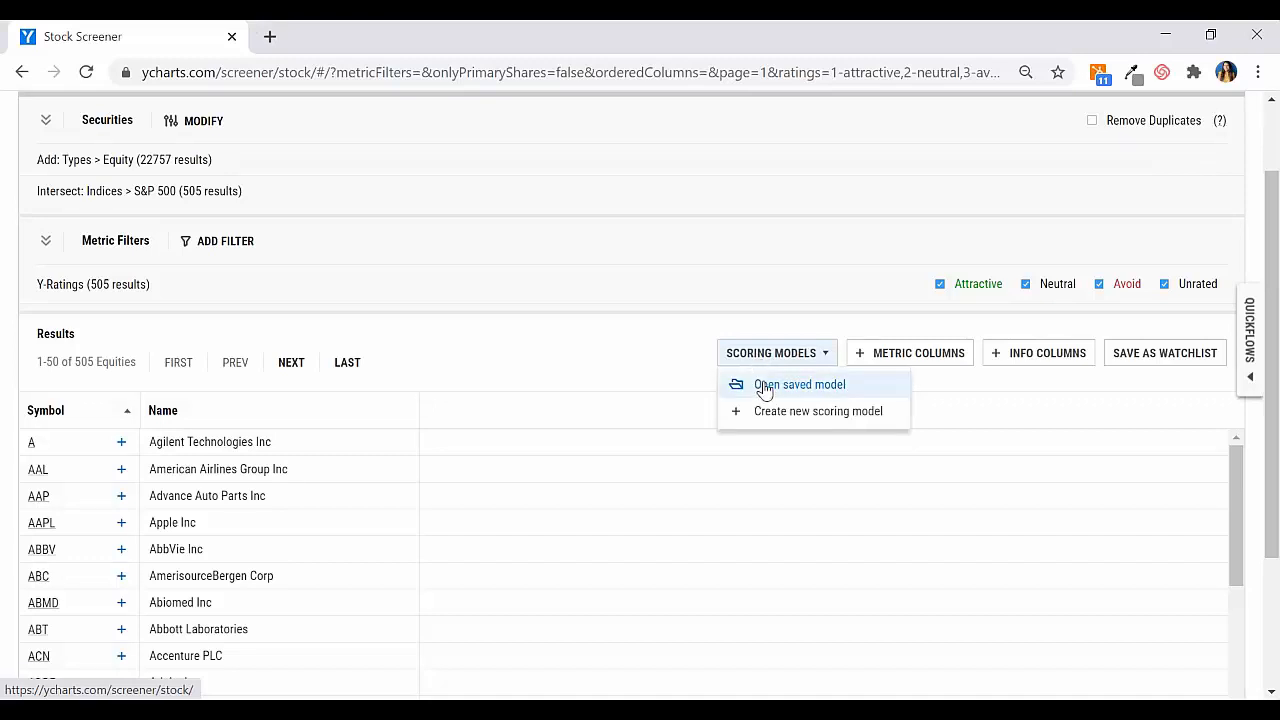
click(763, 386)
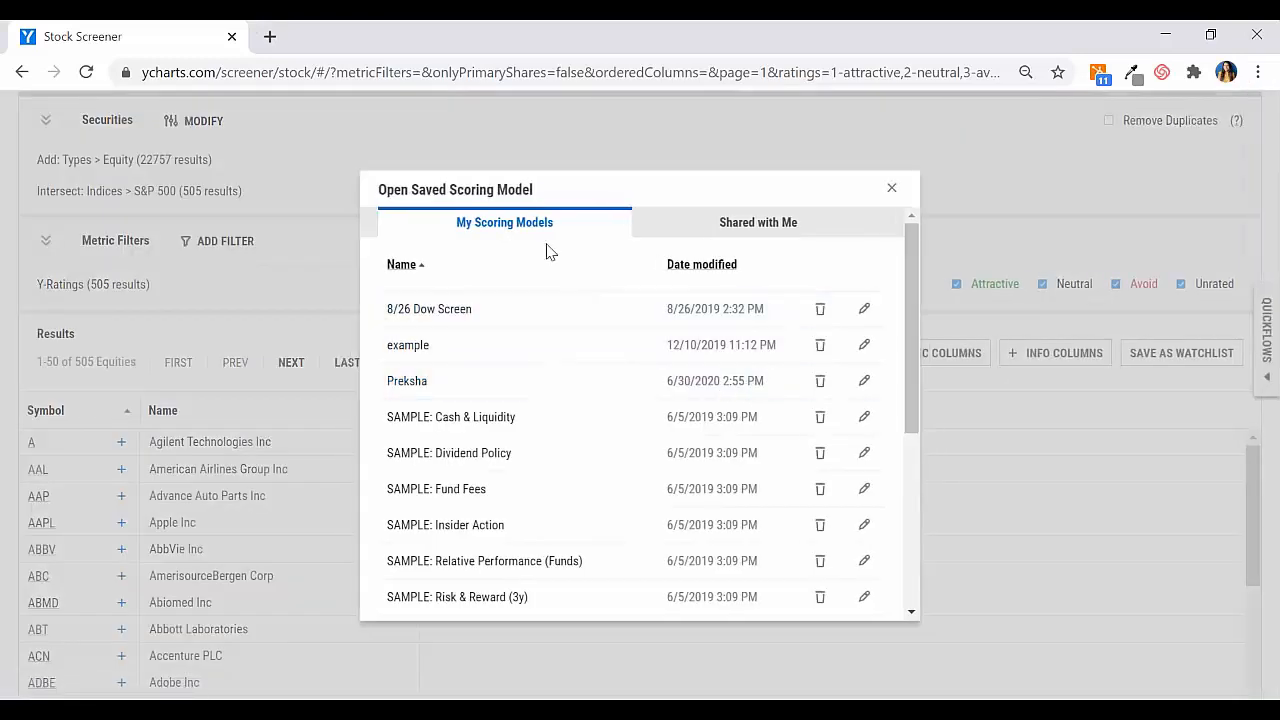
scroll(574, 403, down, 3)
scroll(589, 440, up, 3)
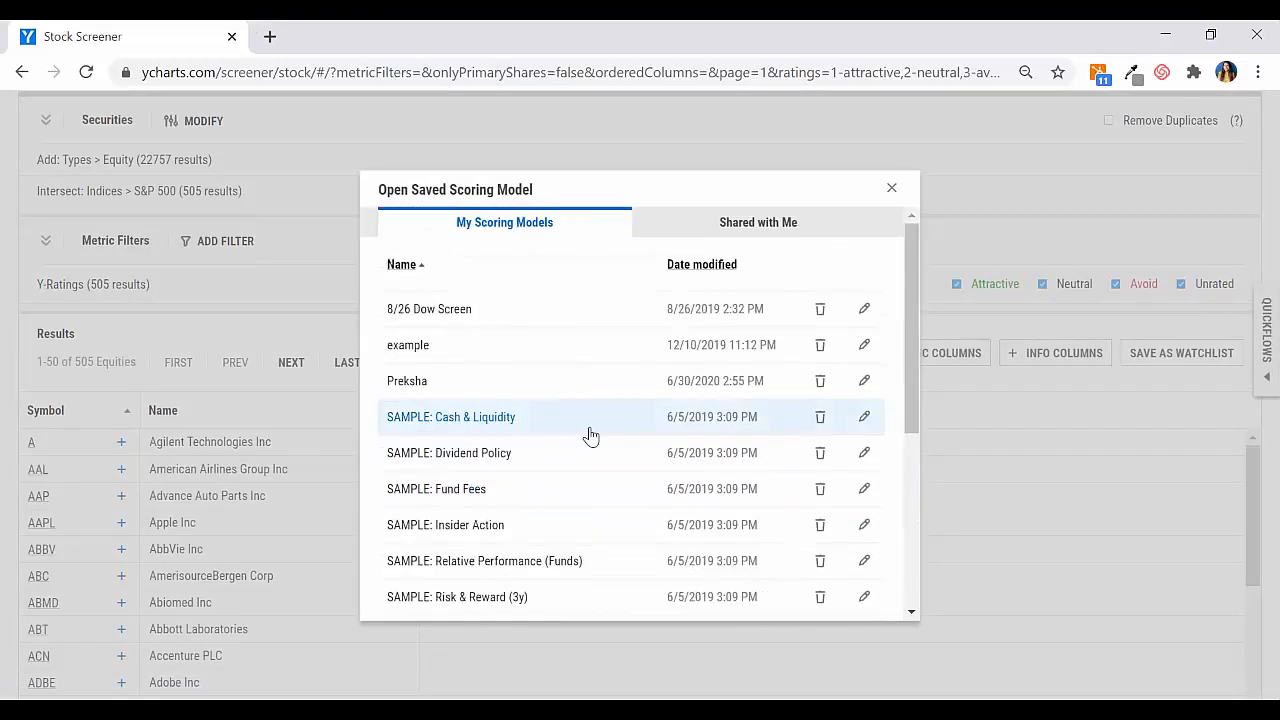
click(763, 240)
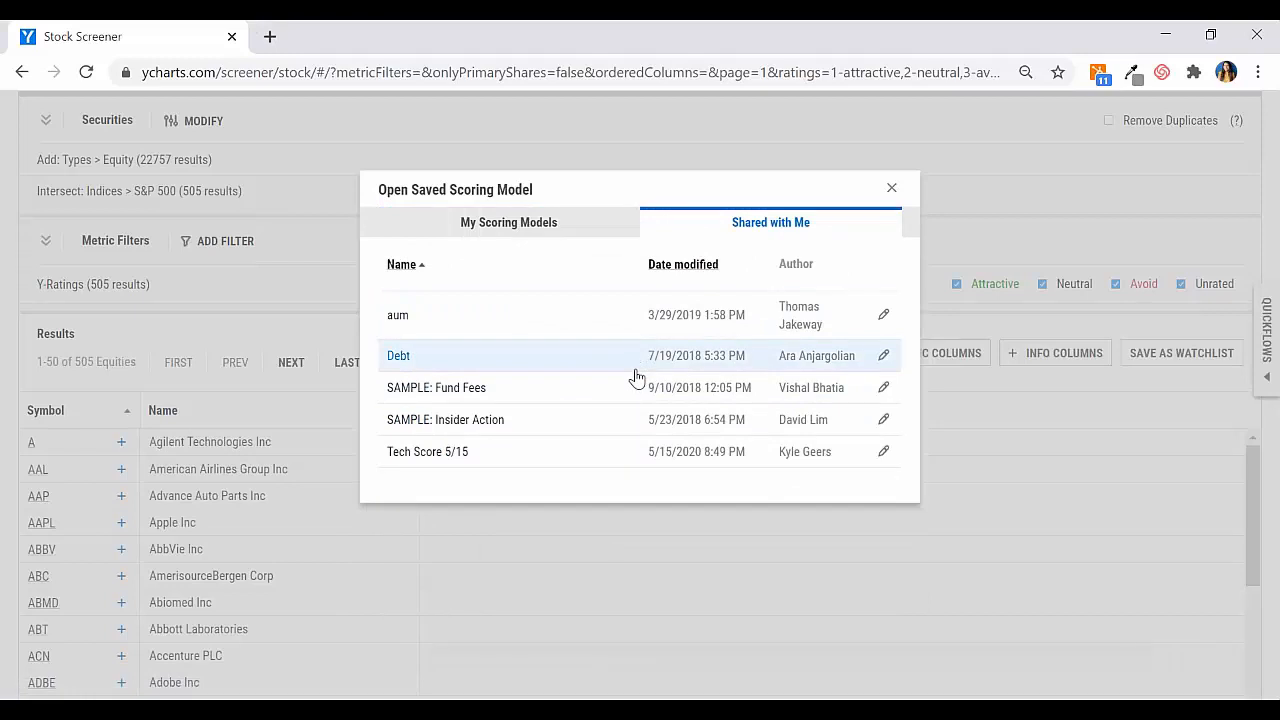
click(893, 190)
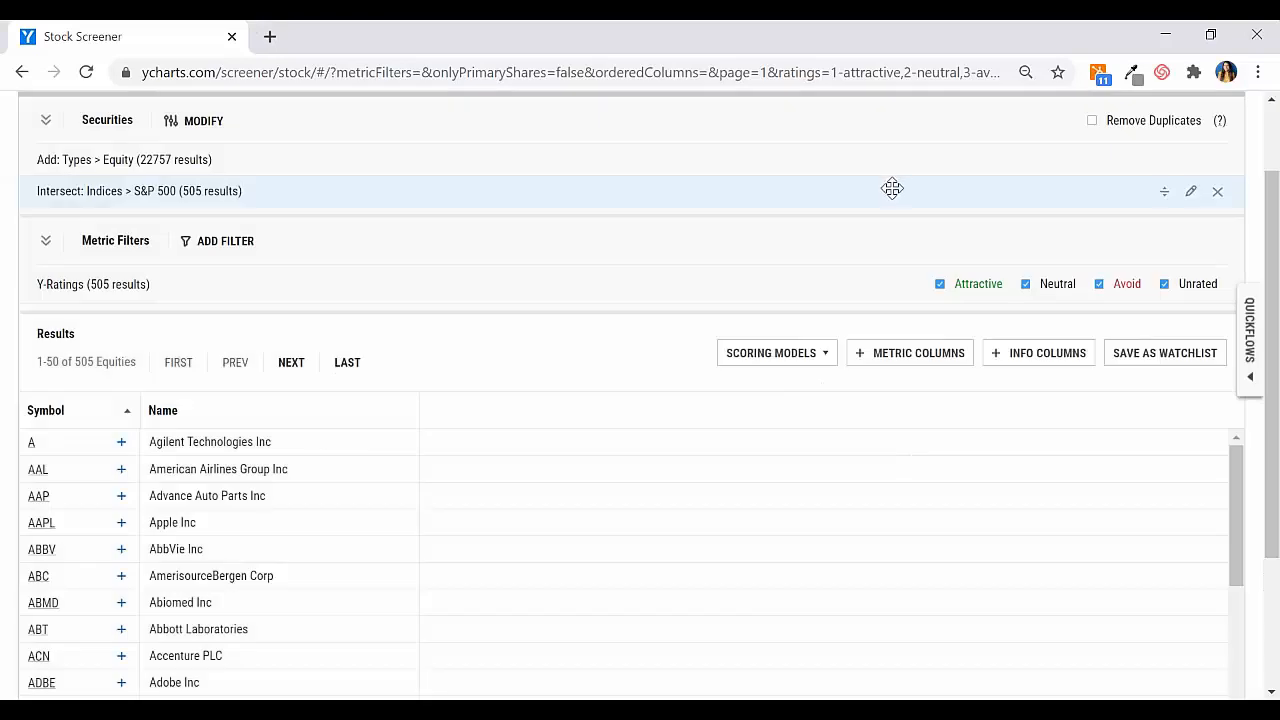
Step: Create a new scoring model named "Scoring model video"
click(776, 362)
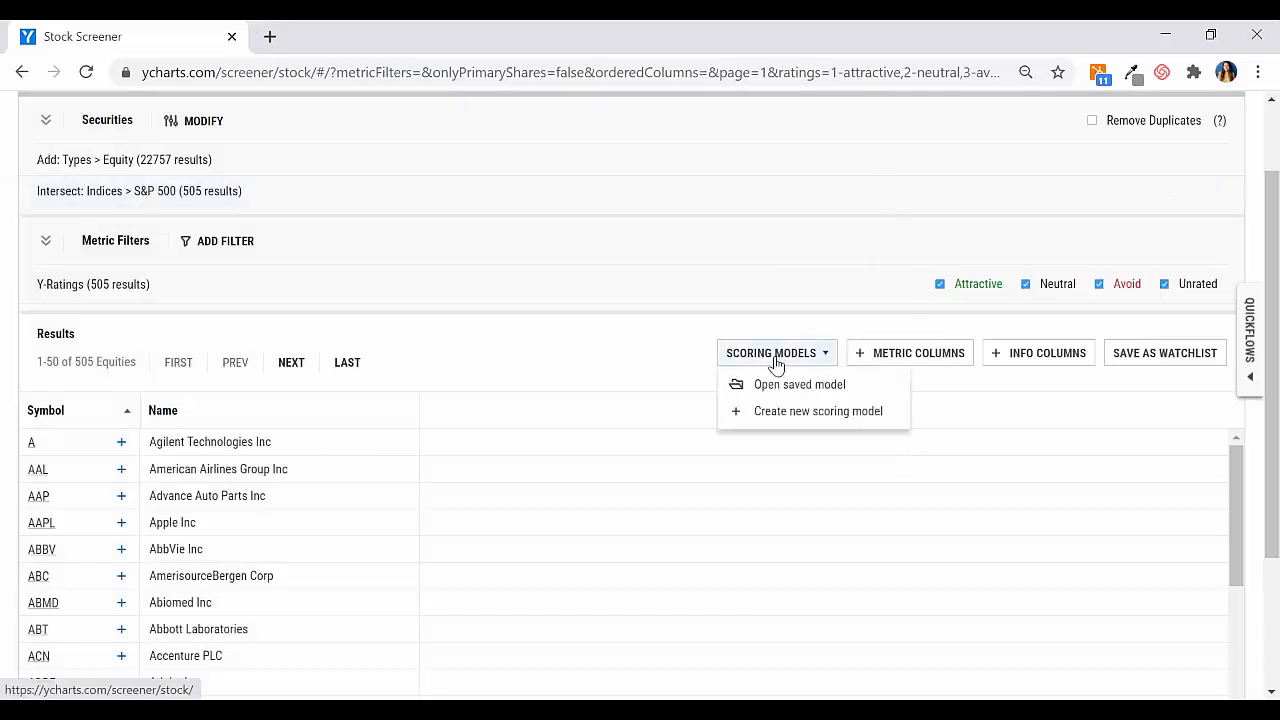
click(799, 416)
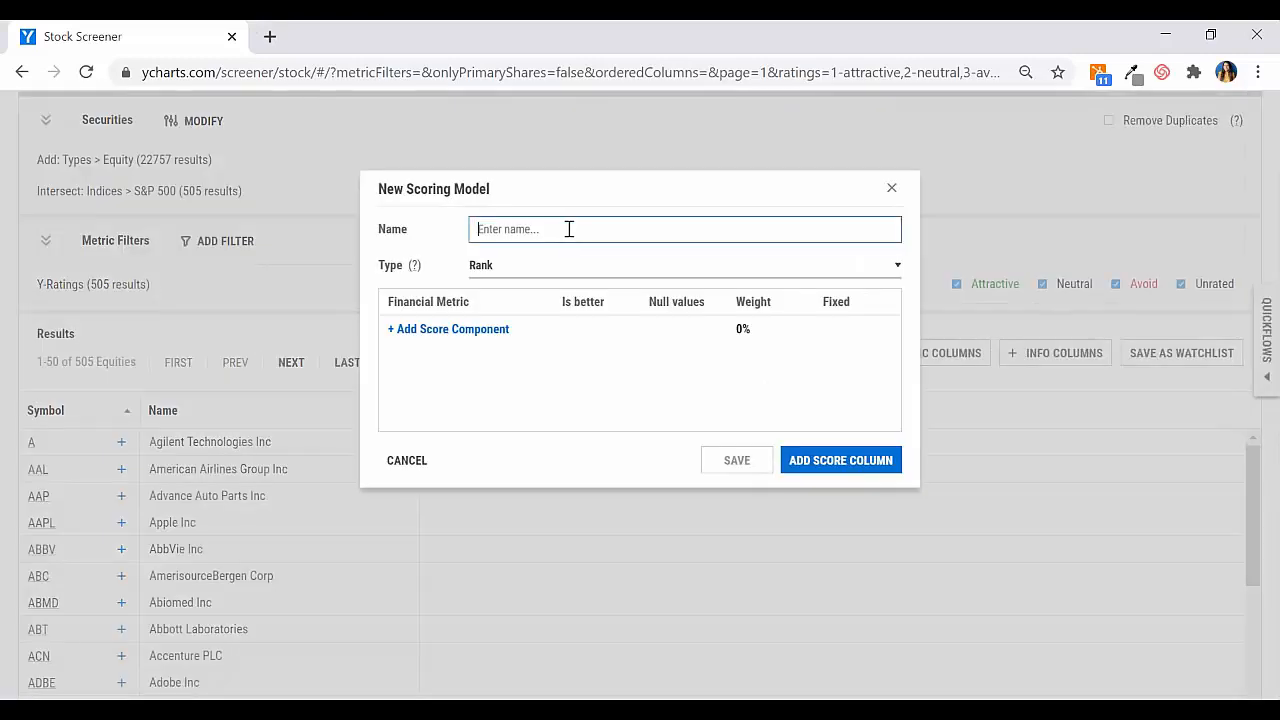
text(Scoring model video)
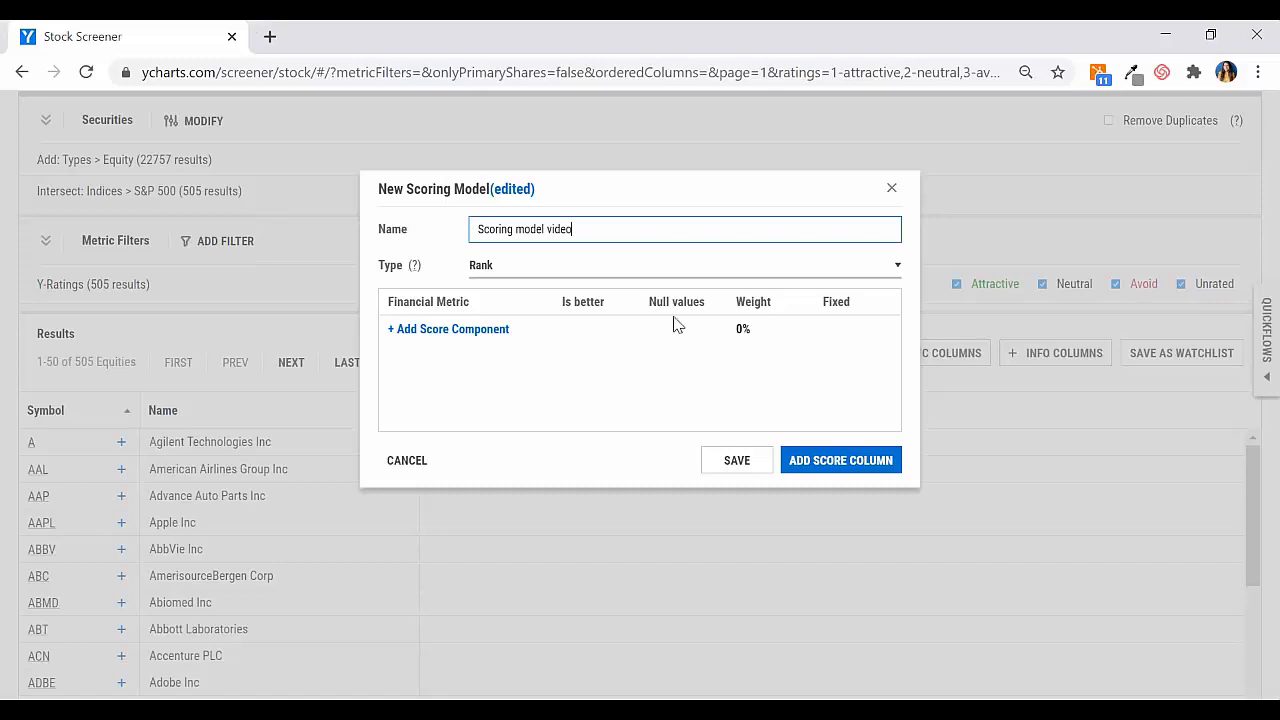
Step: Examine the available scoring model types and read the help on Rank, Percentile and Score
click(505, 272)
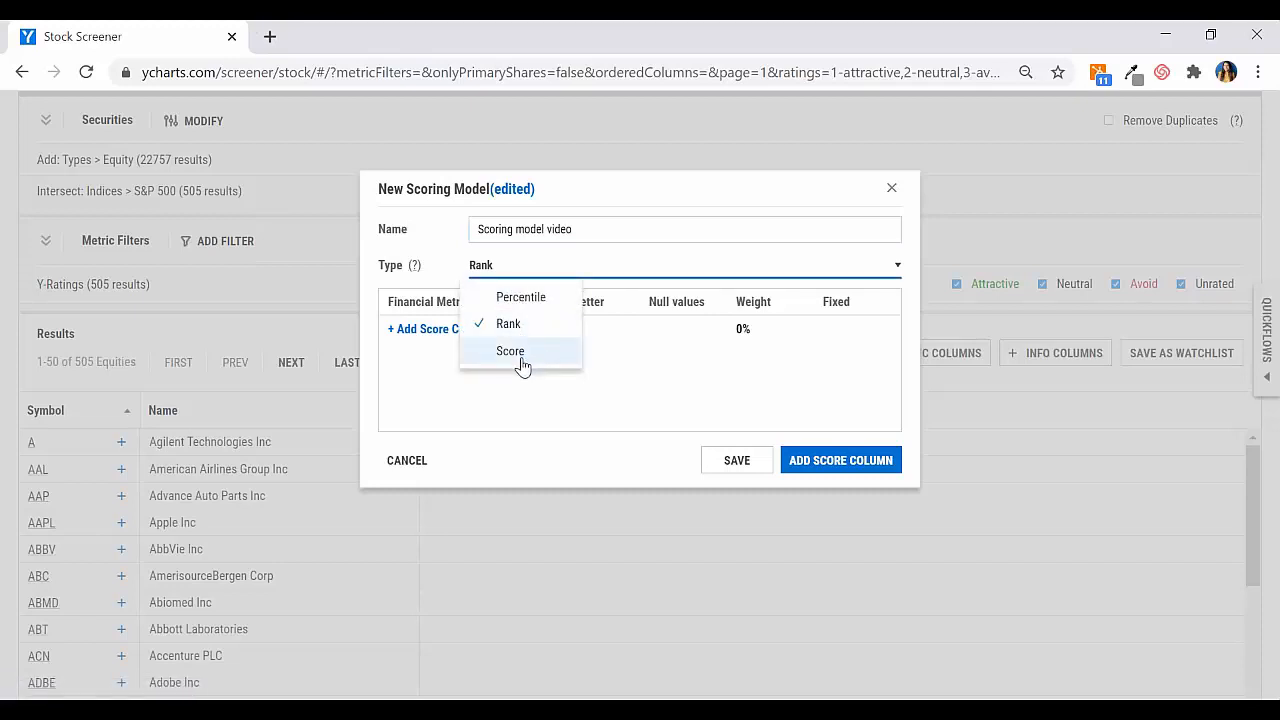
click(412, 377)
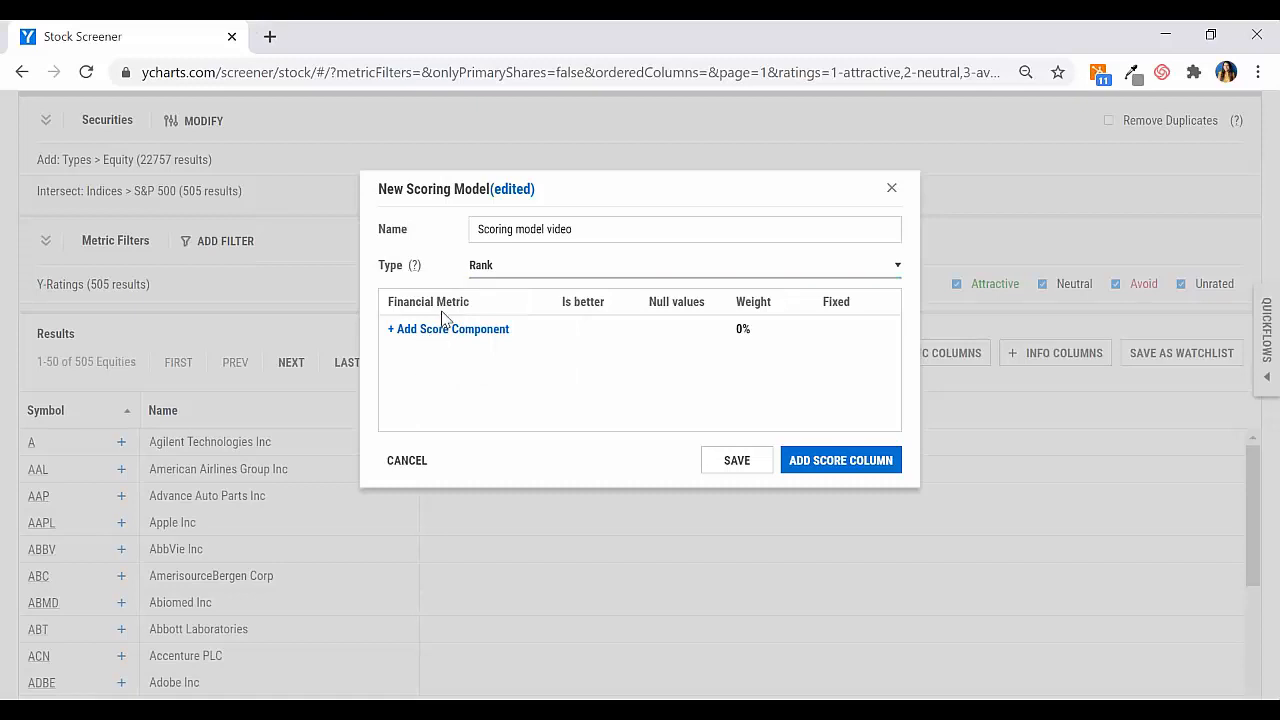
click(414, 265)
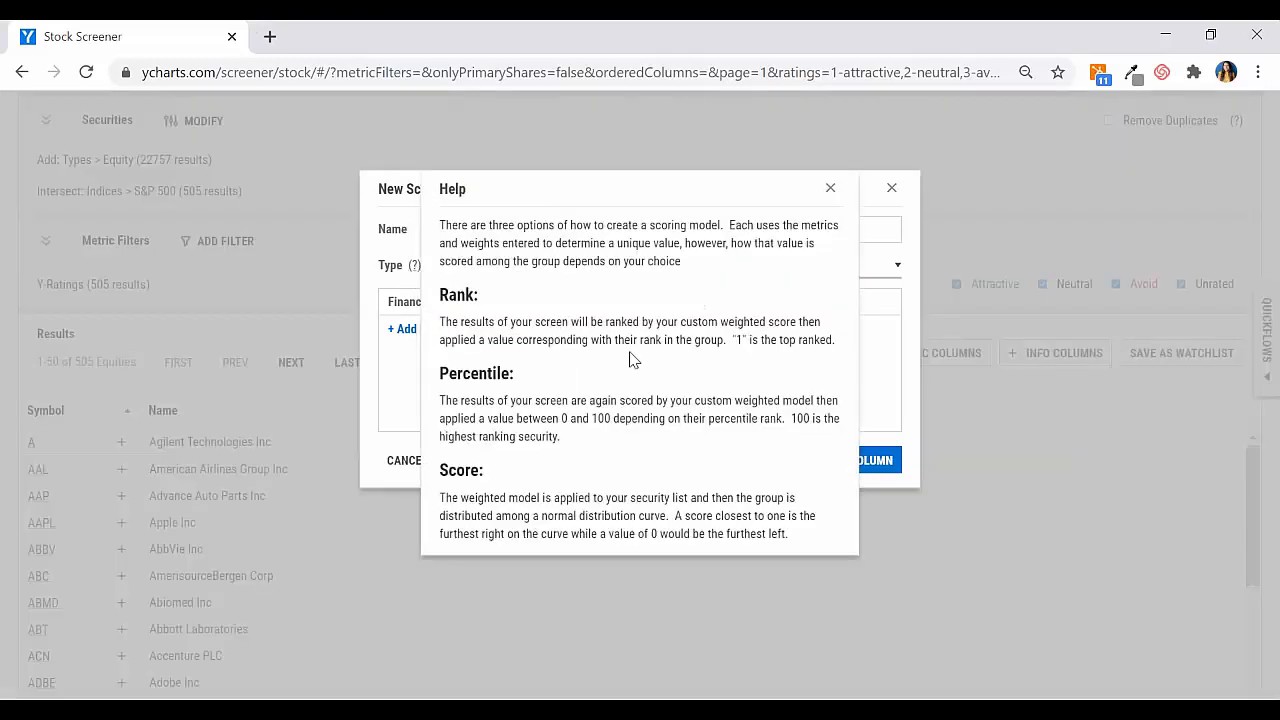
click(830, 188)
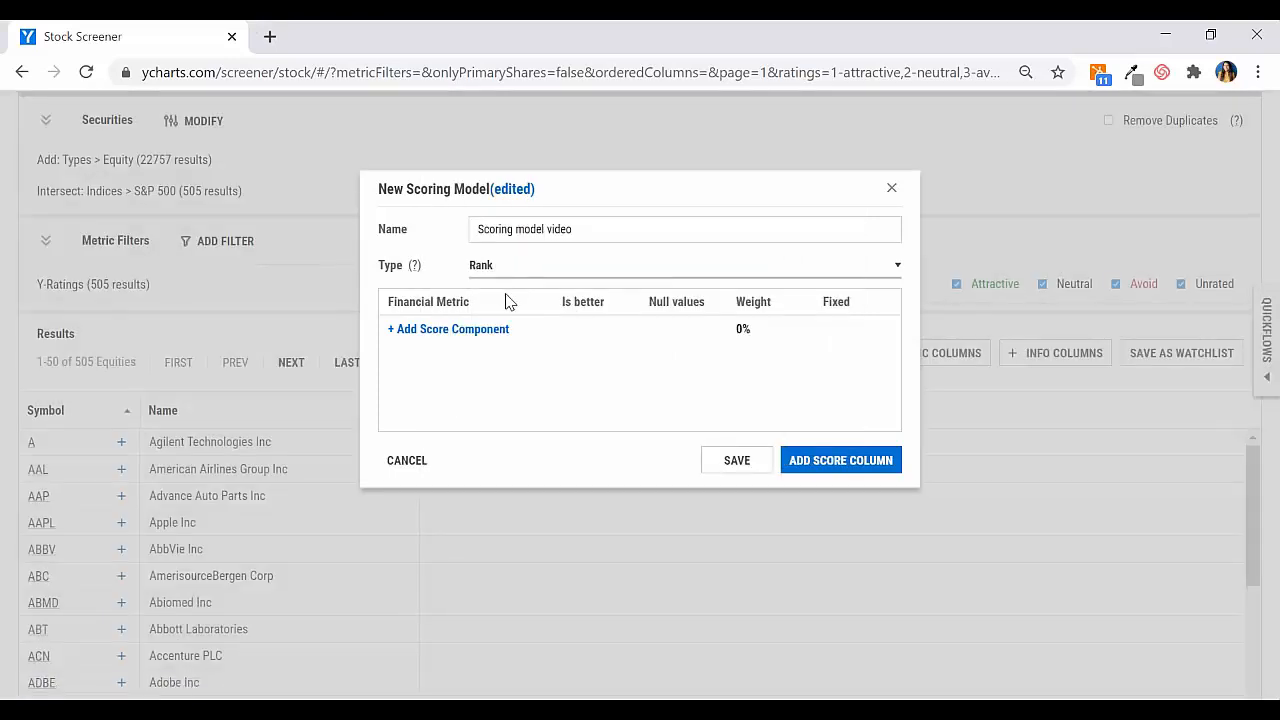
Step: Add Revenue (Quarterly YoY Growth) as a score component of the model and check its Is better options
click(430, 330)
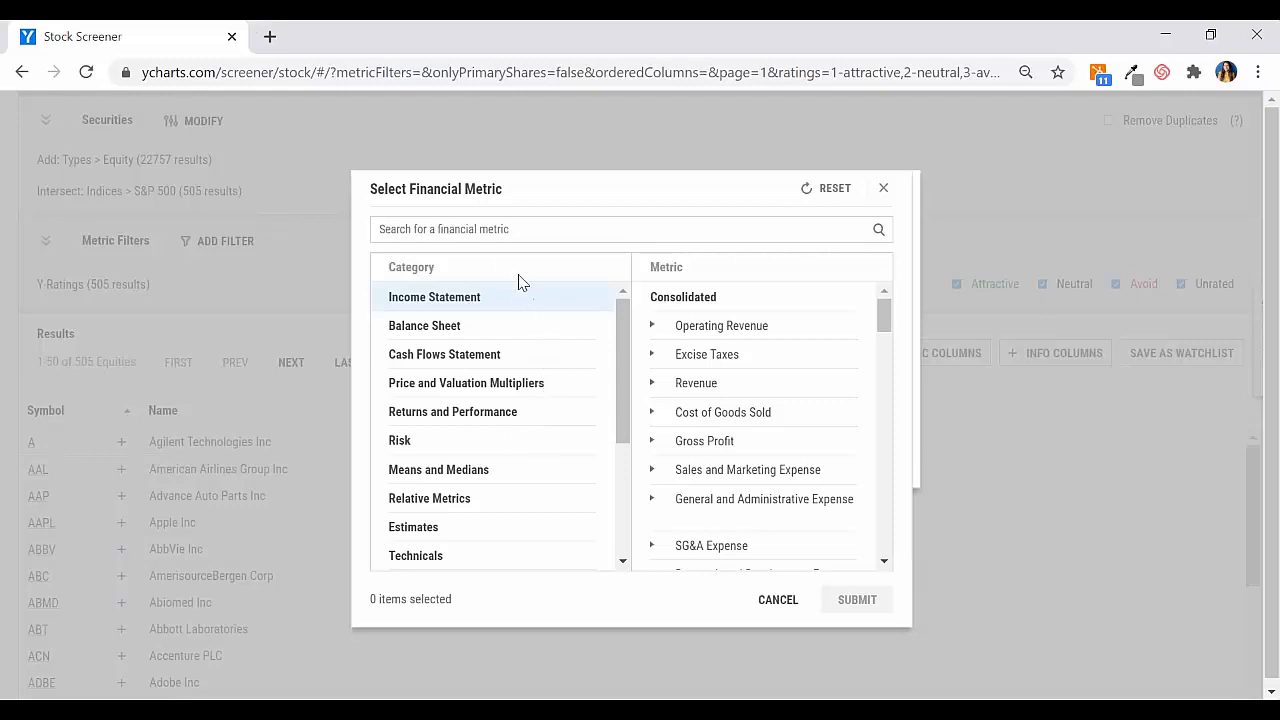
click(494, 230)
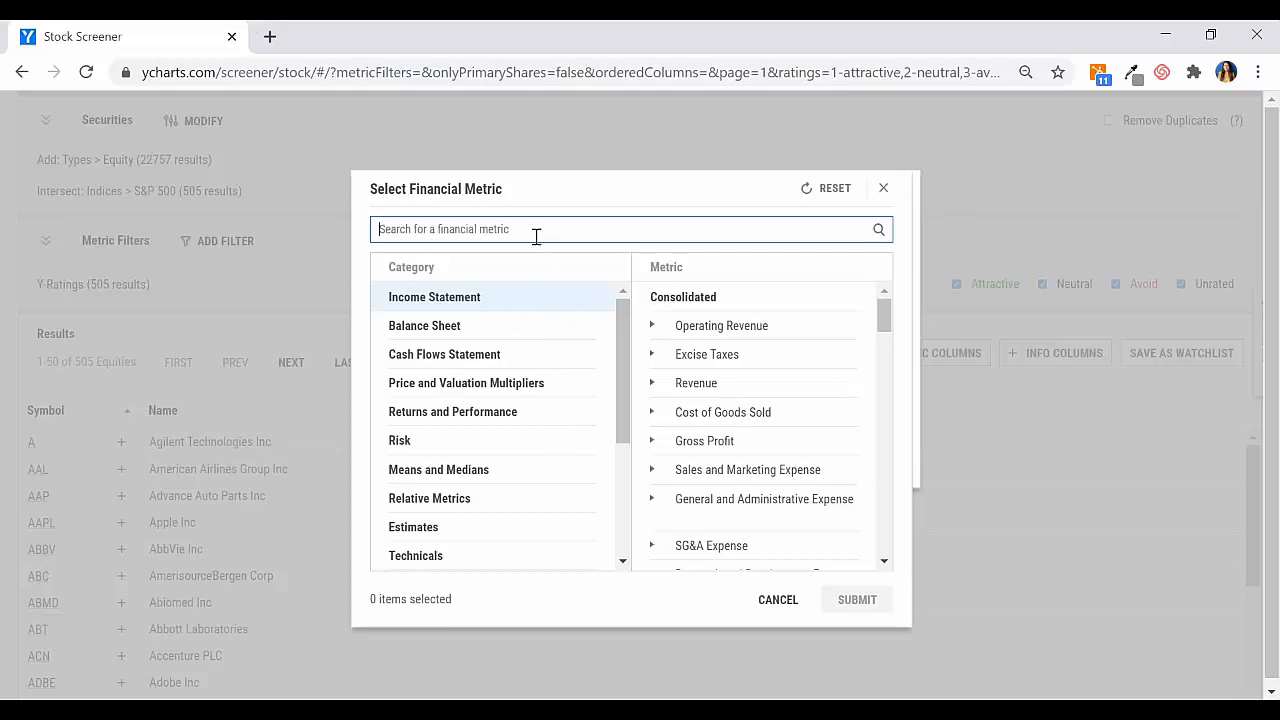
text(rev)
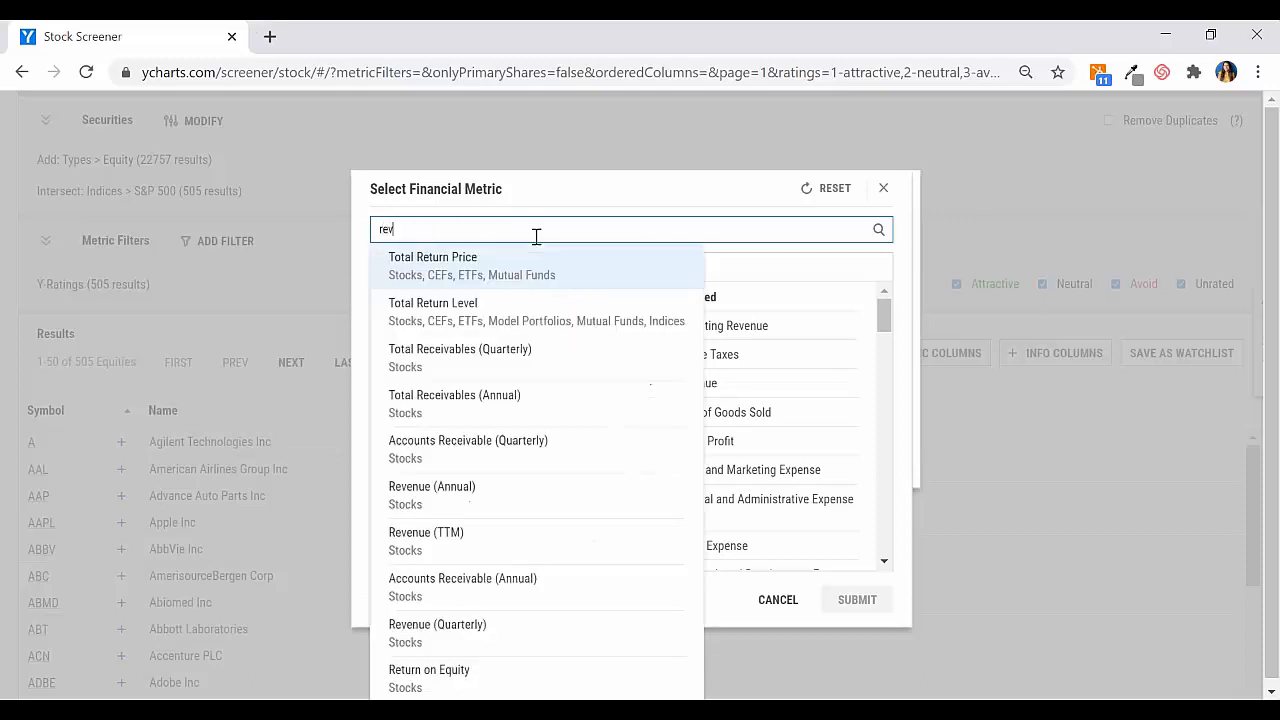
text(enue q)
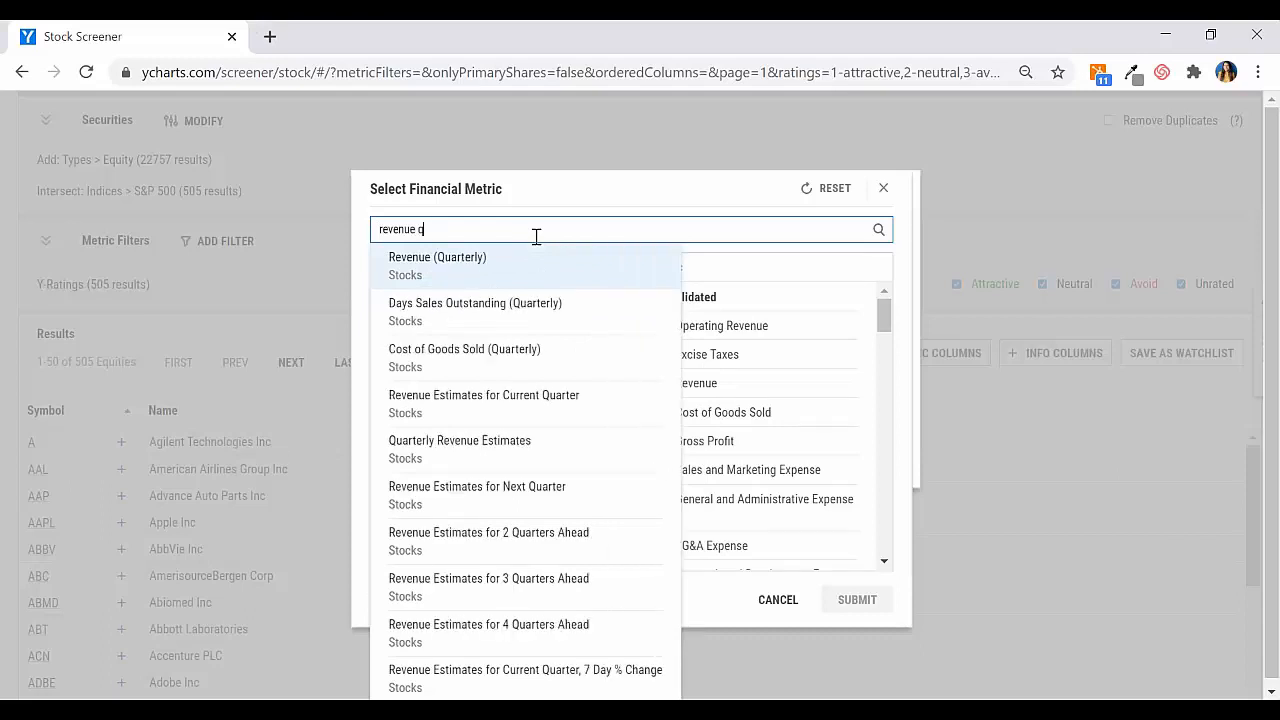
text(uaryer)
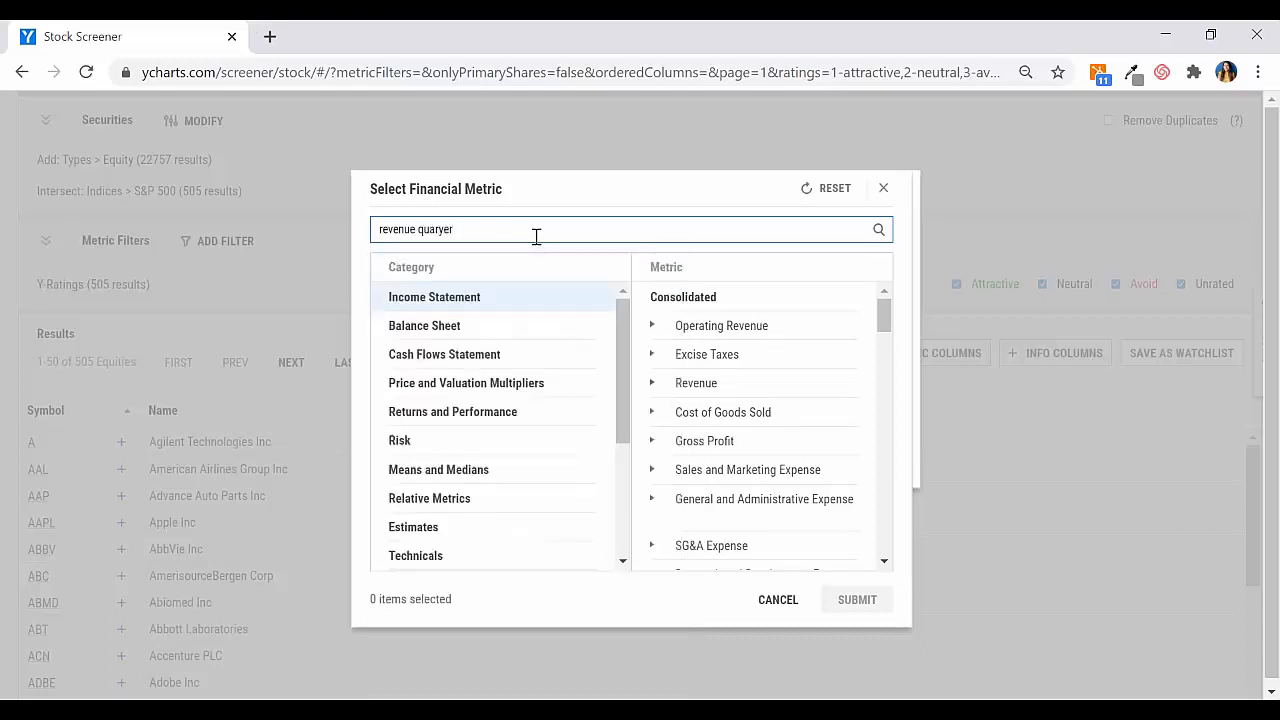
key(BackSpace)
key(BackSpace)
key(BackSpace)
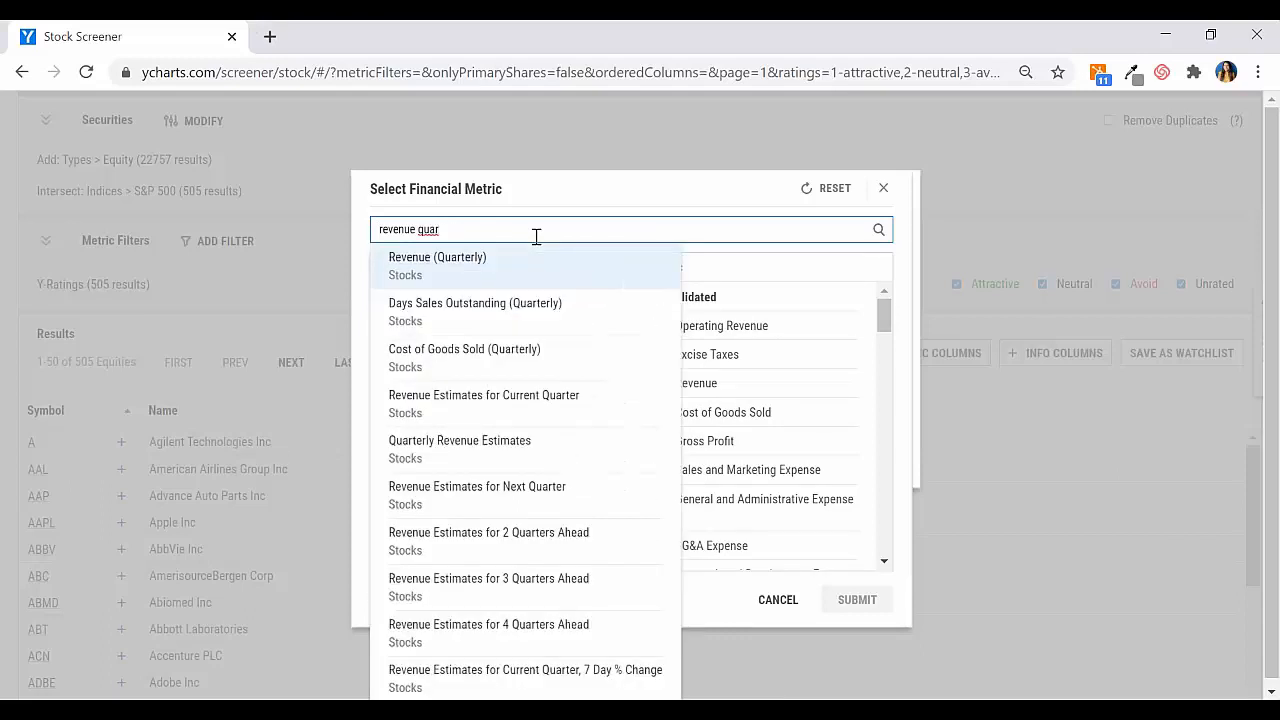
text(yo)
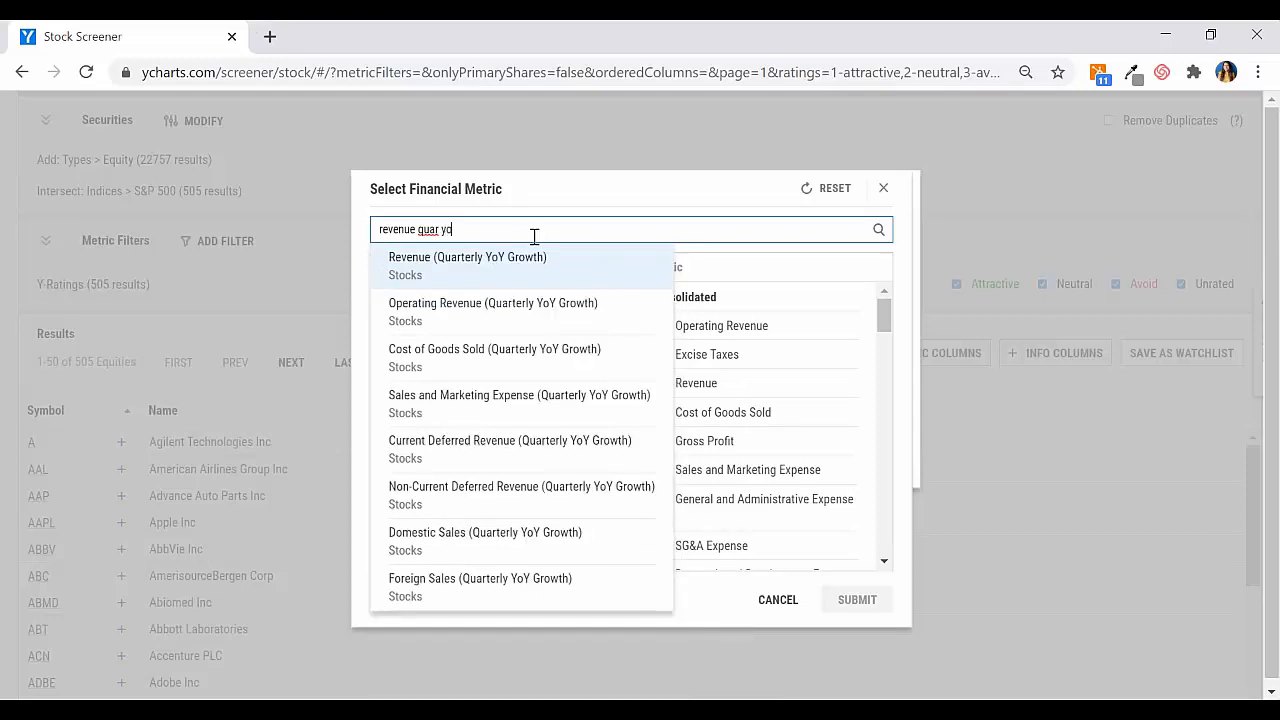
click(467, 262)
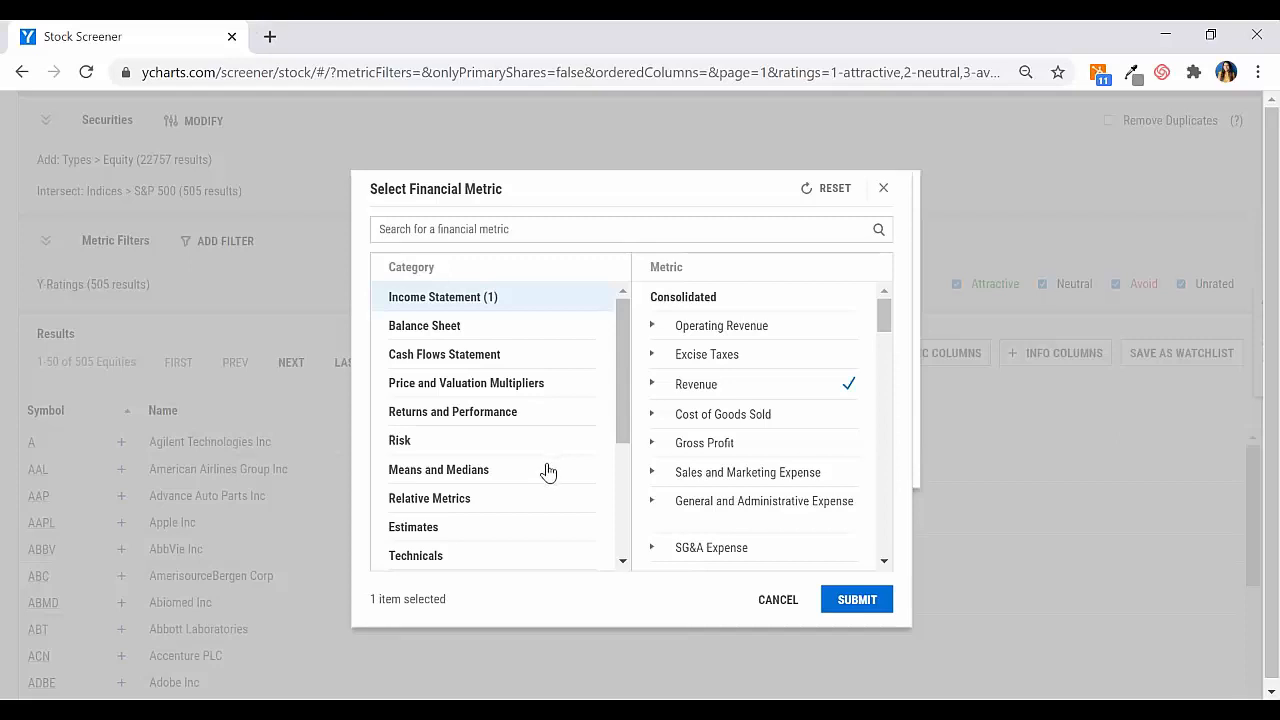
click(874, 607)
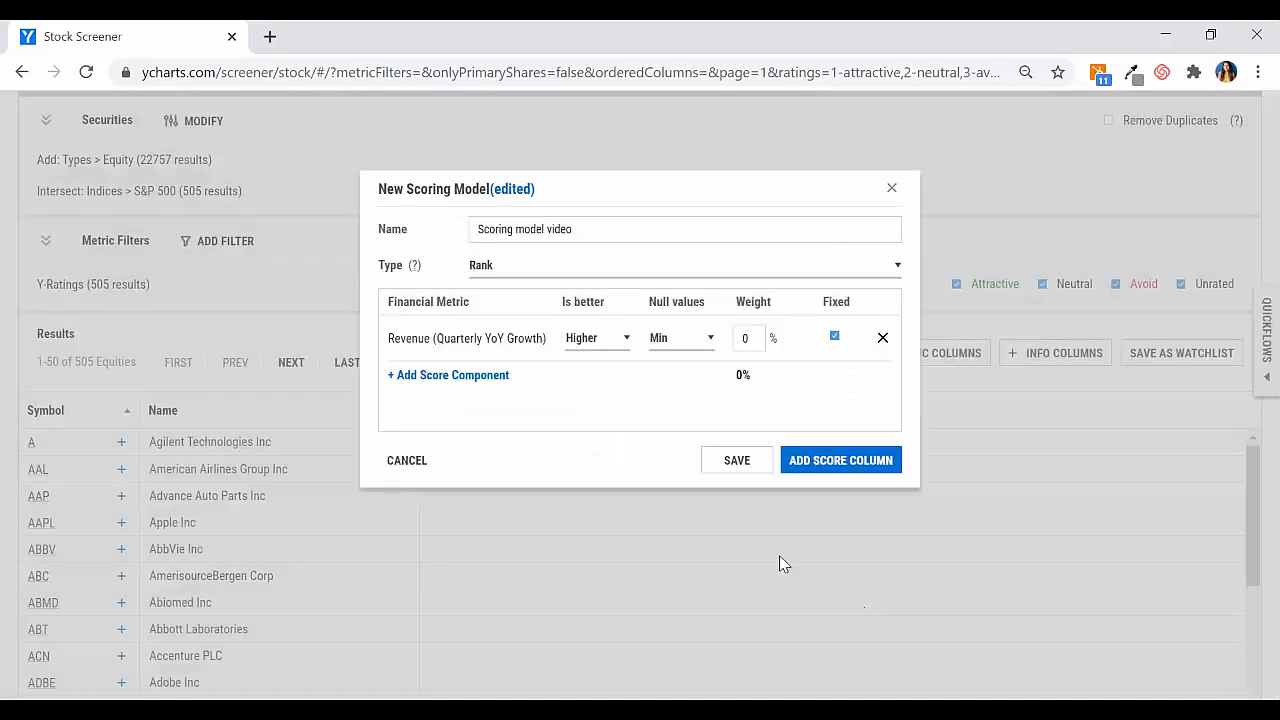
click(588, 345)
click(606, 406)
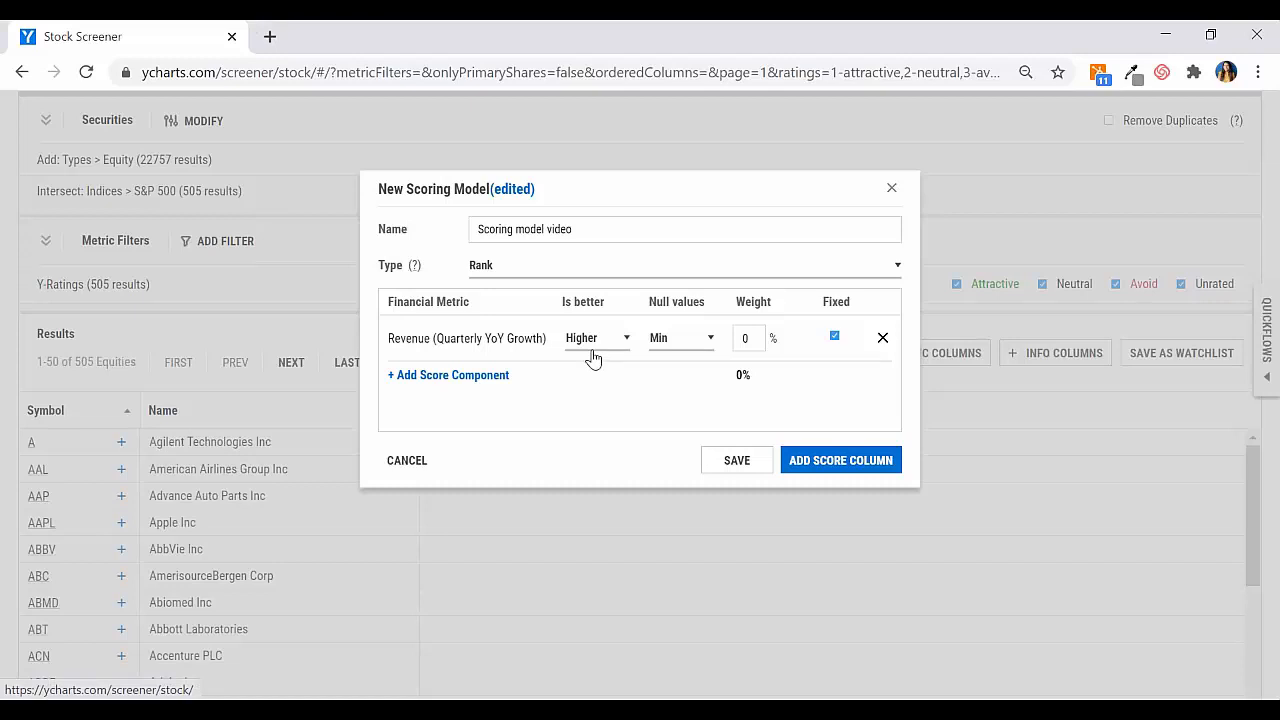
Step: Add Net Income (Quarterly YoY Growth) as another score component of the model
click(427, 376)
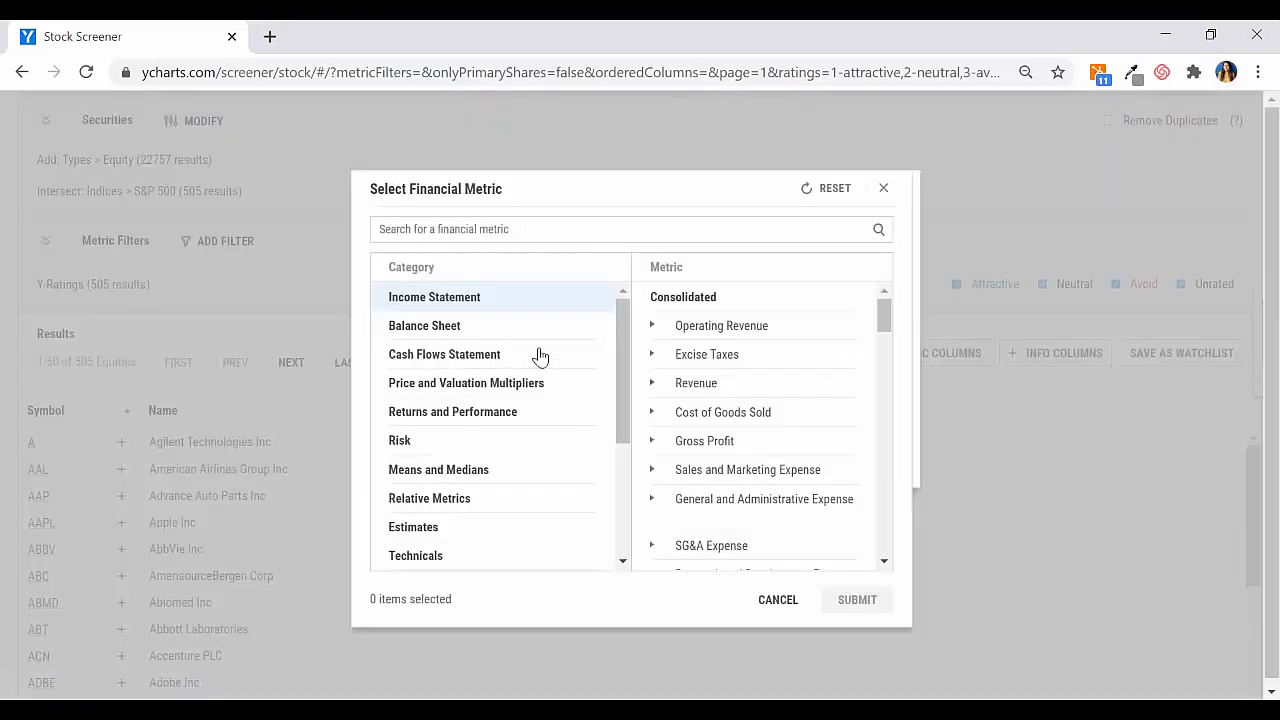
click(534, 227)
text(ne)
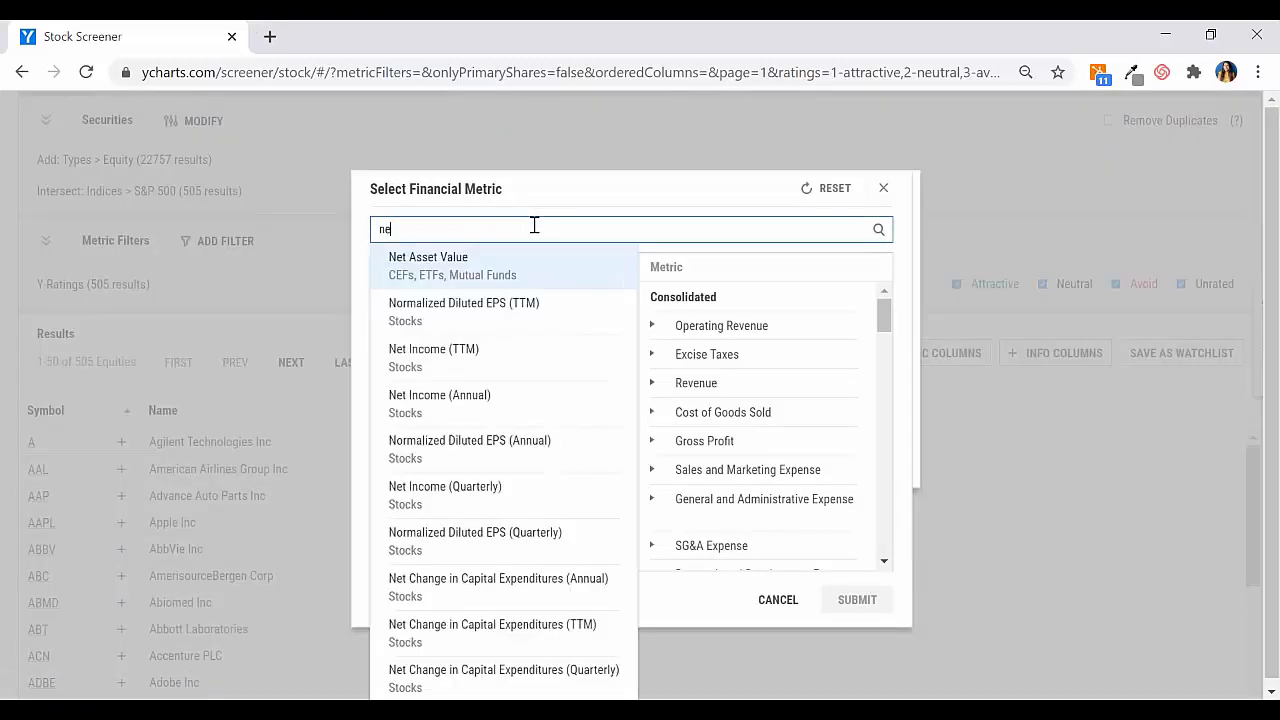
text(t income )
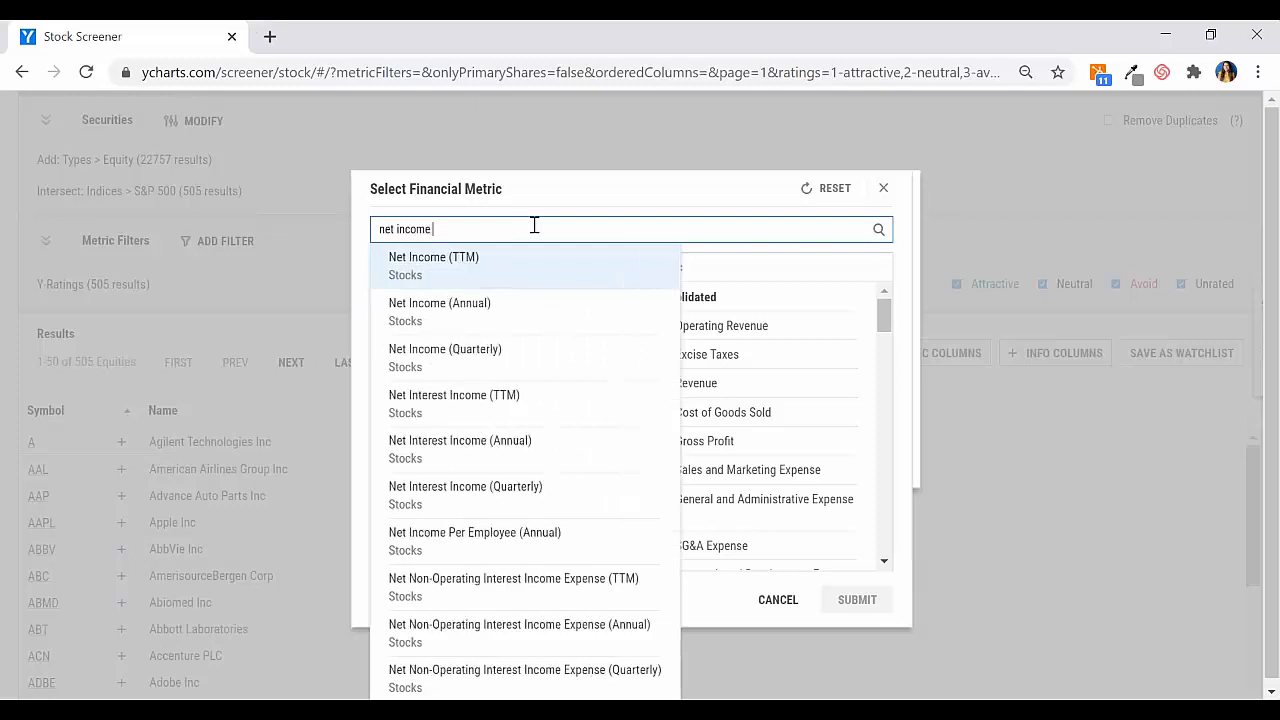
text(quar)
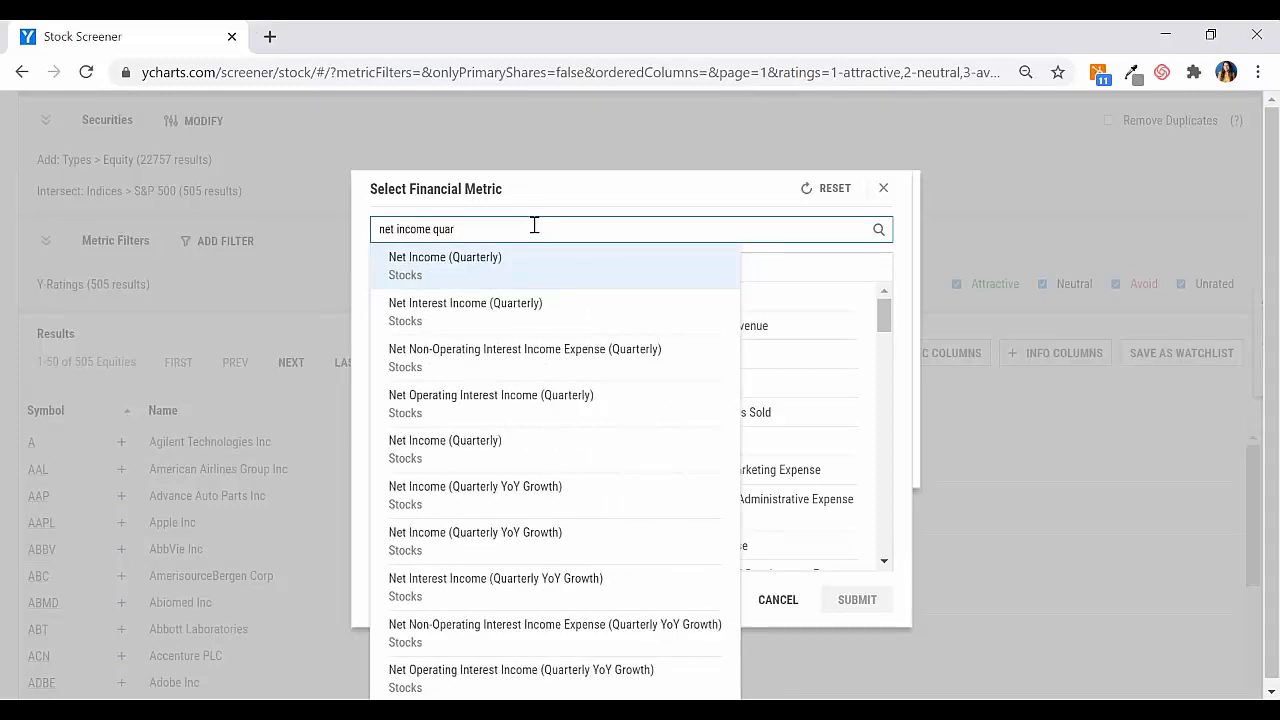
text( y)
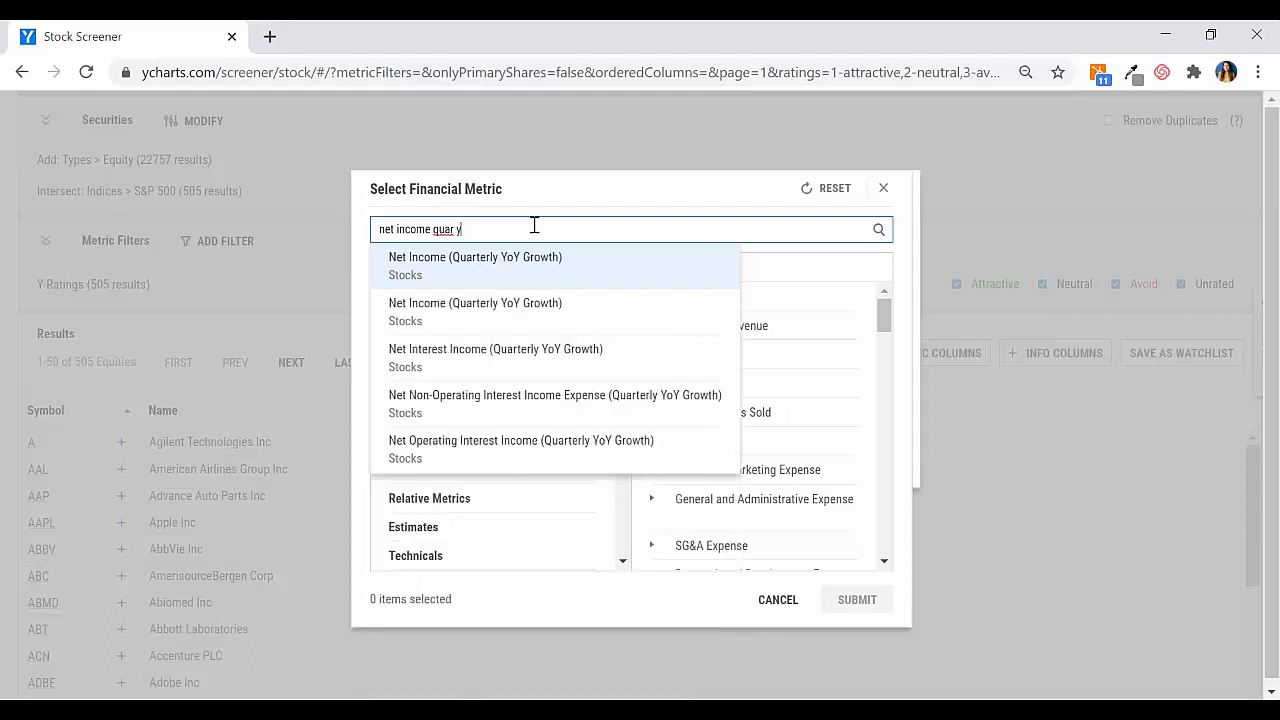
text(o)
click(567, 283)
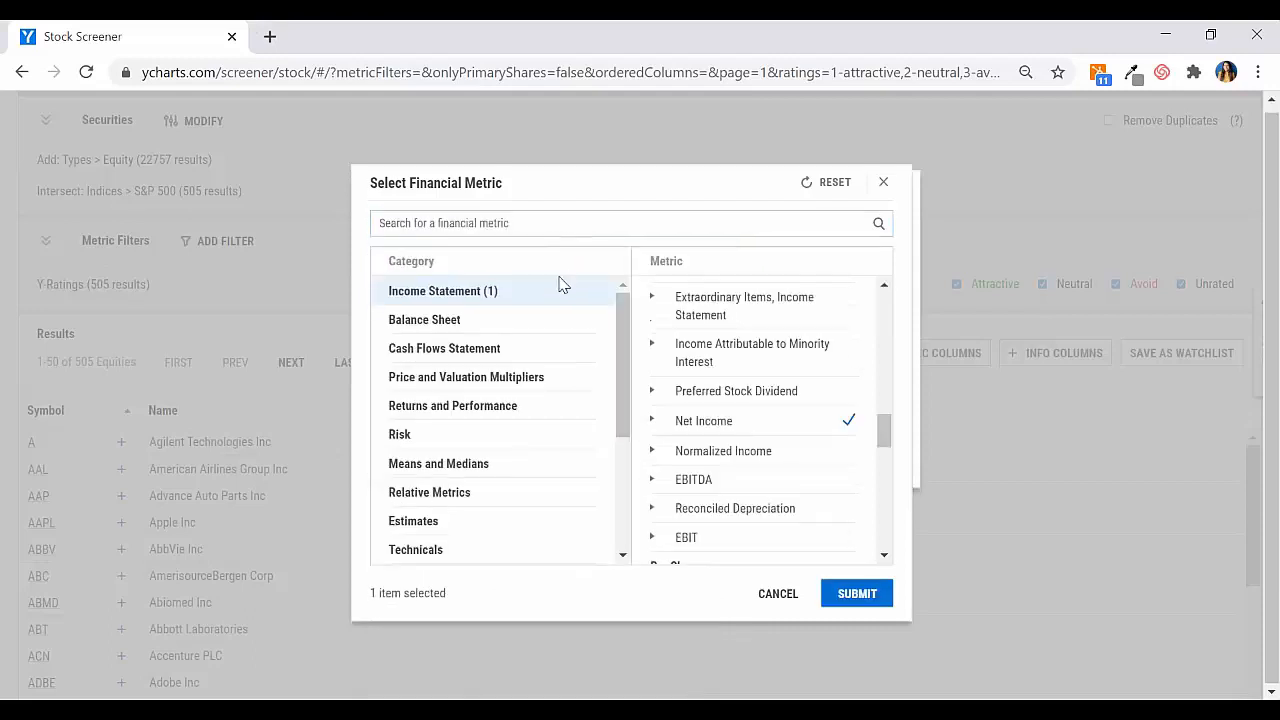
click(847, 600)
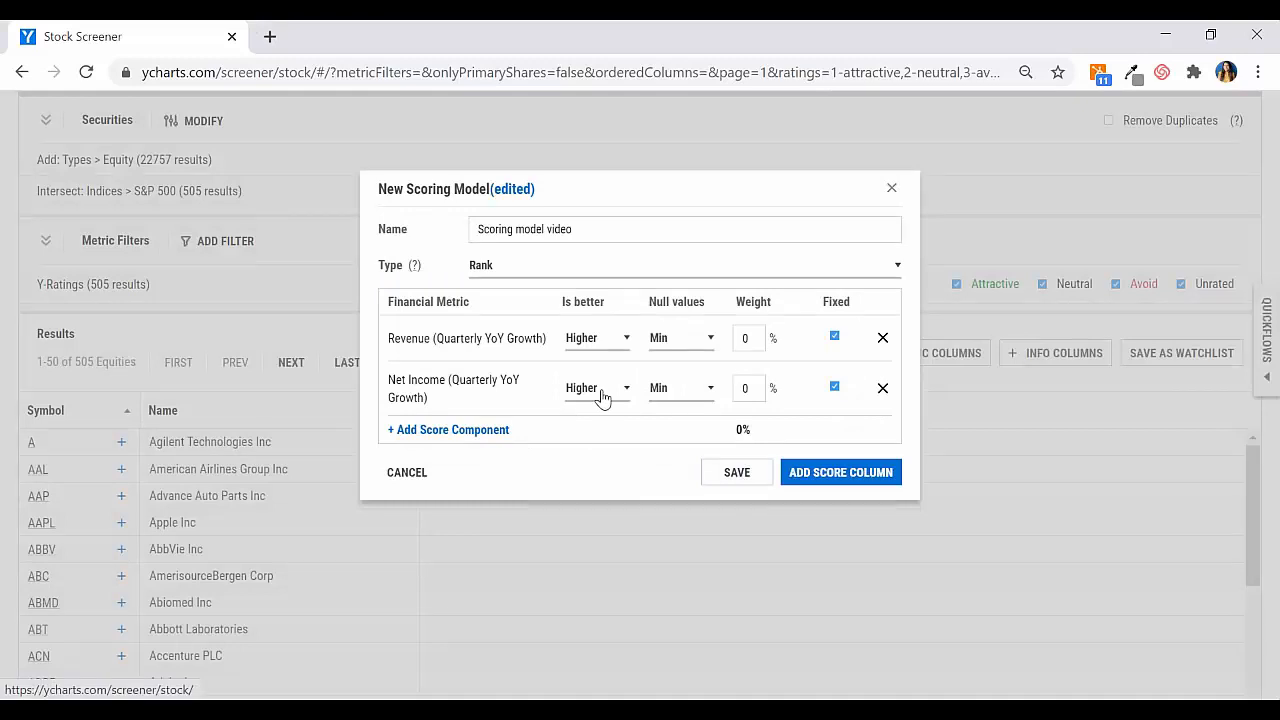
Step: Add 1 Year Price Returns (Daily) as a score component of the model and set its Is better option to Lower
click(478, 431)
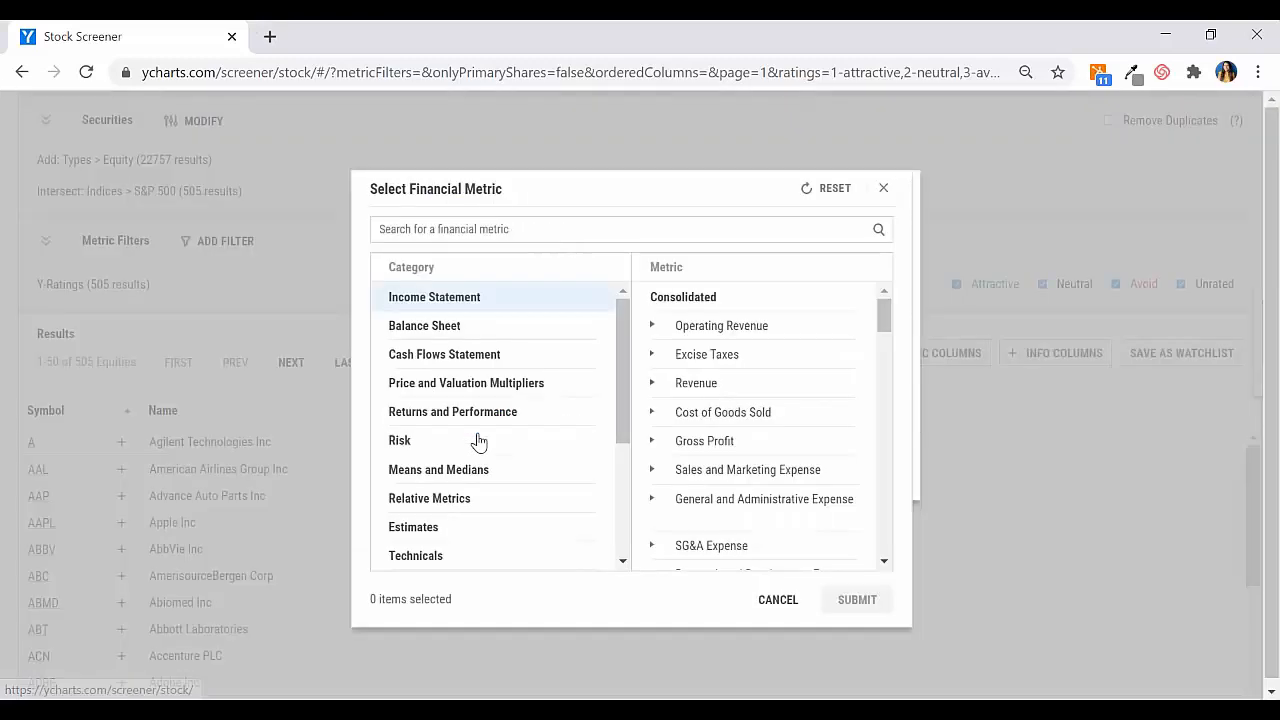
click(556, 238)
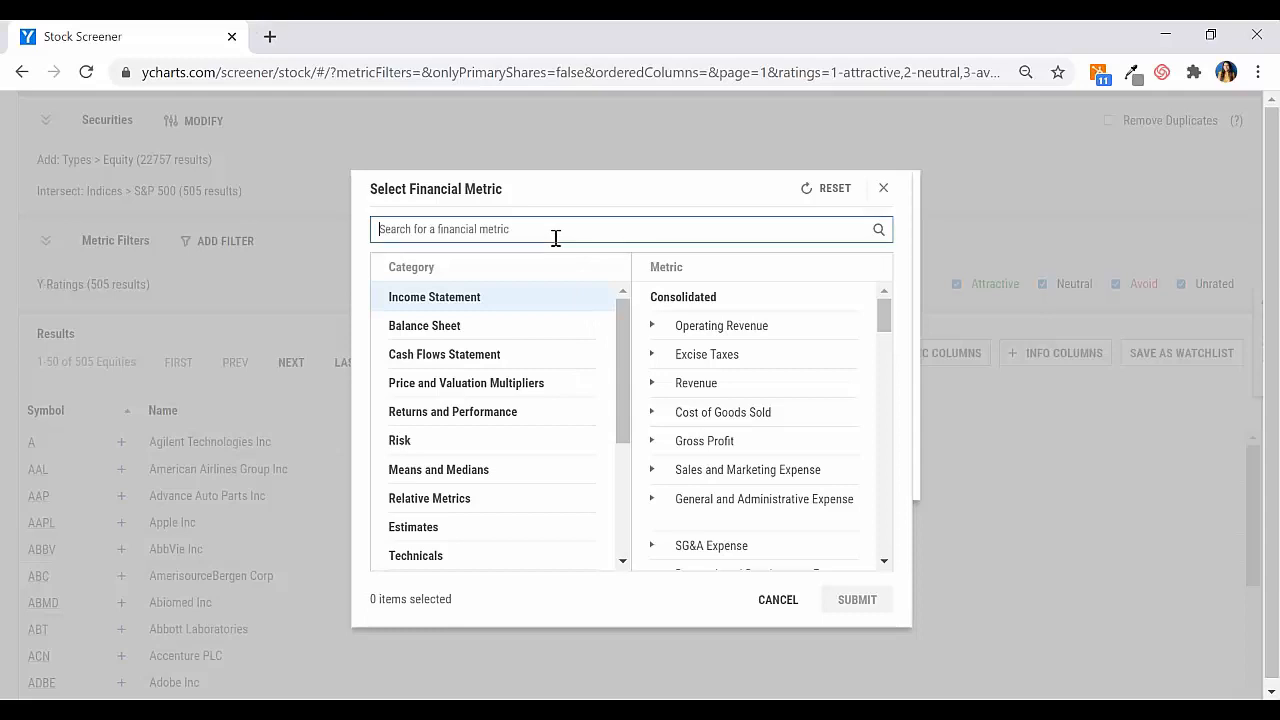
text(1 year)
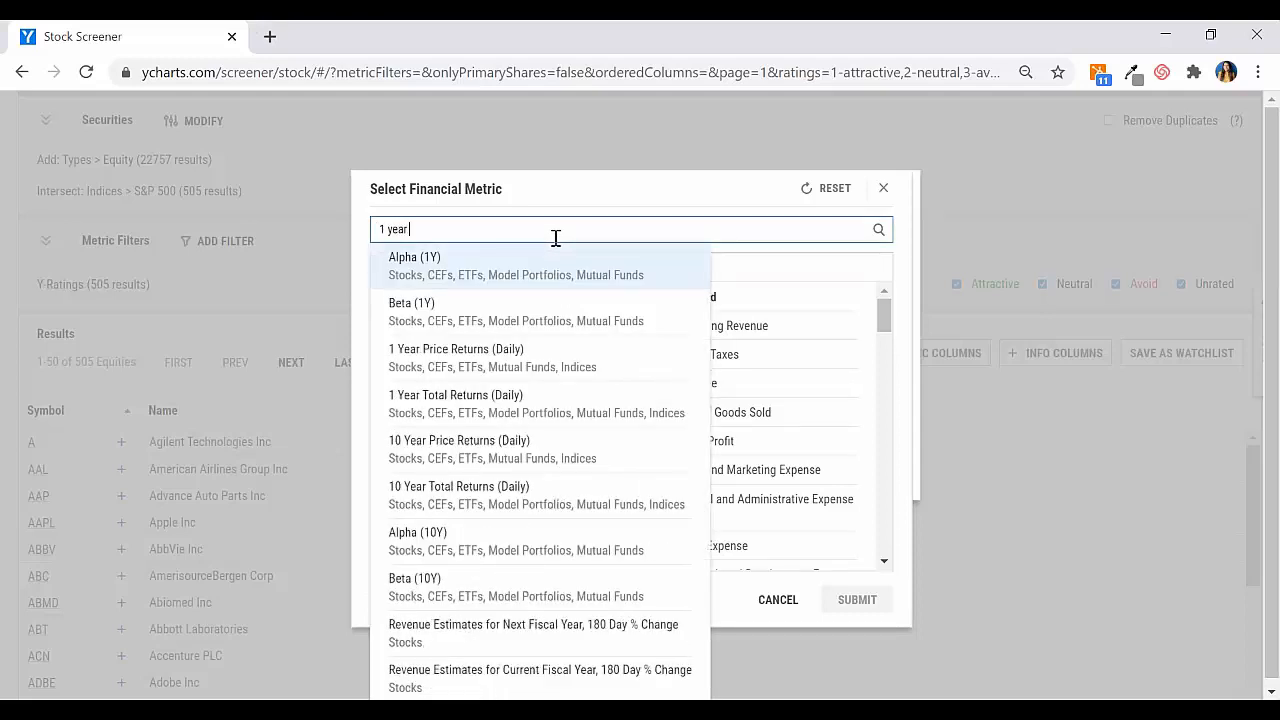
text( pr)
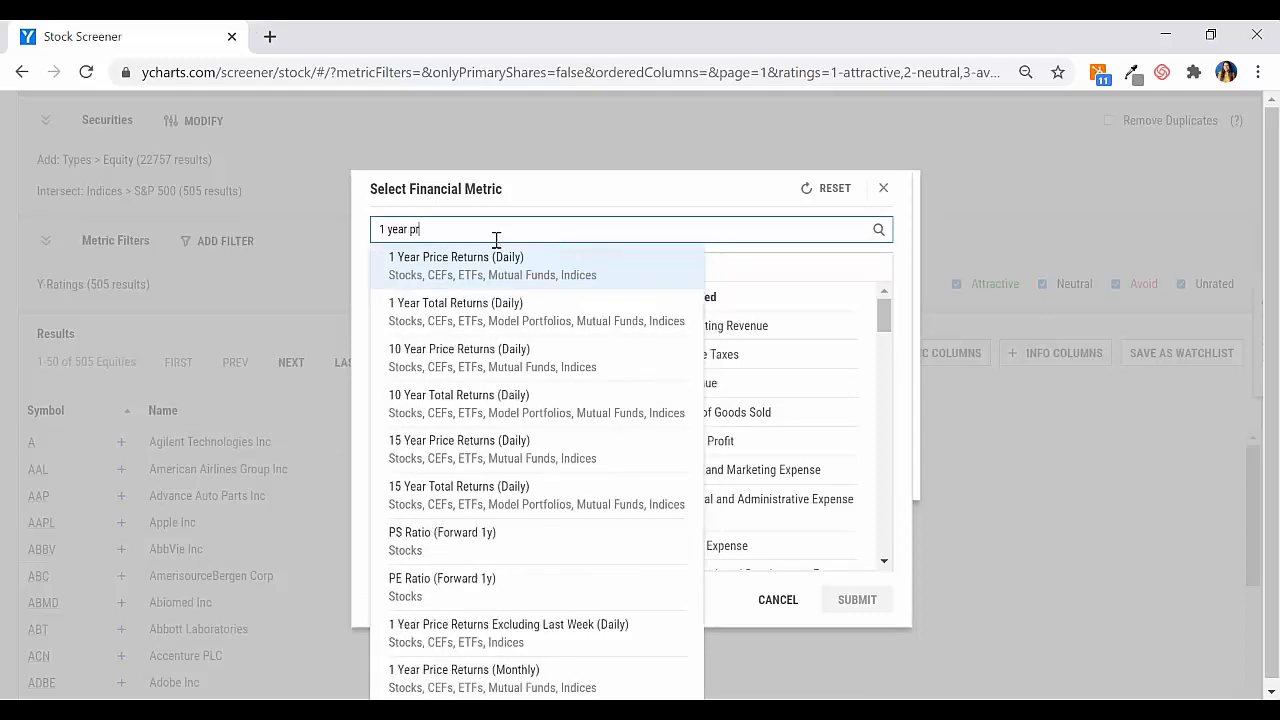
click(528, 284)
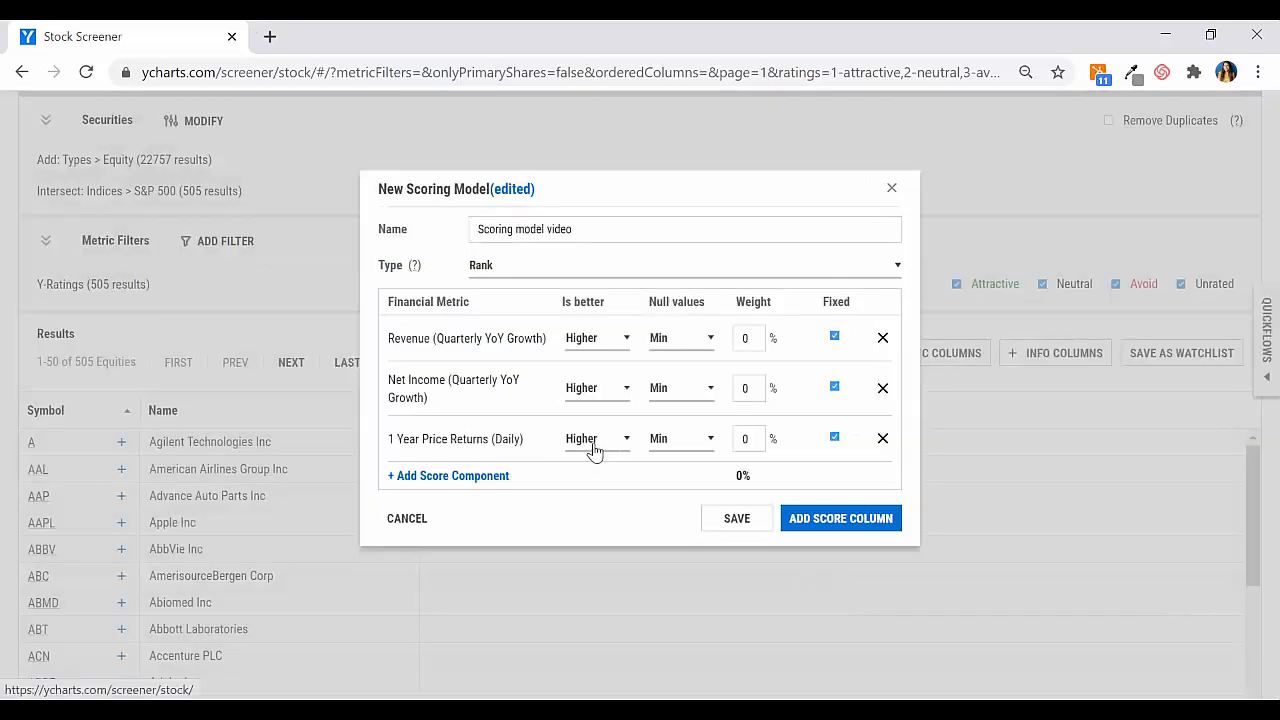
click(595, 450)
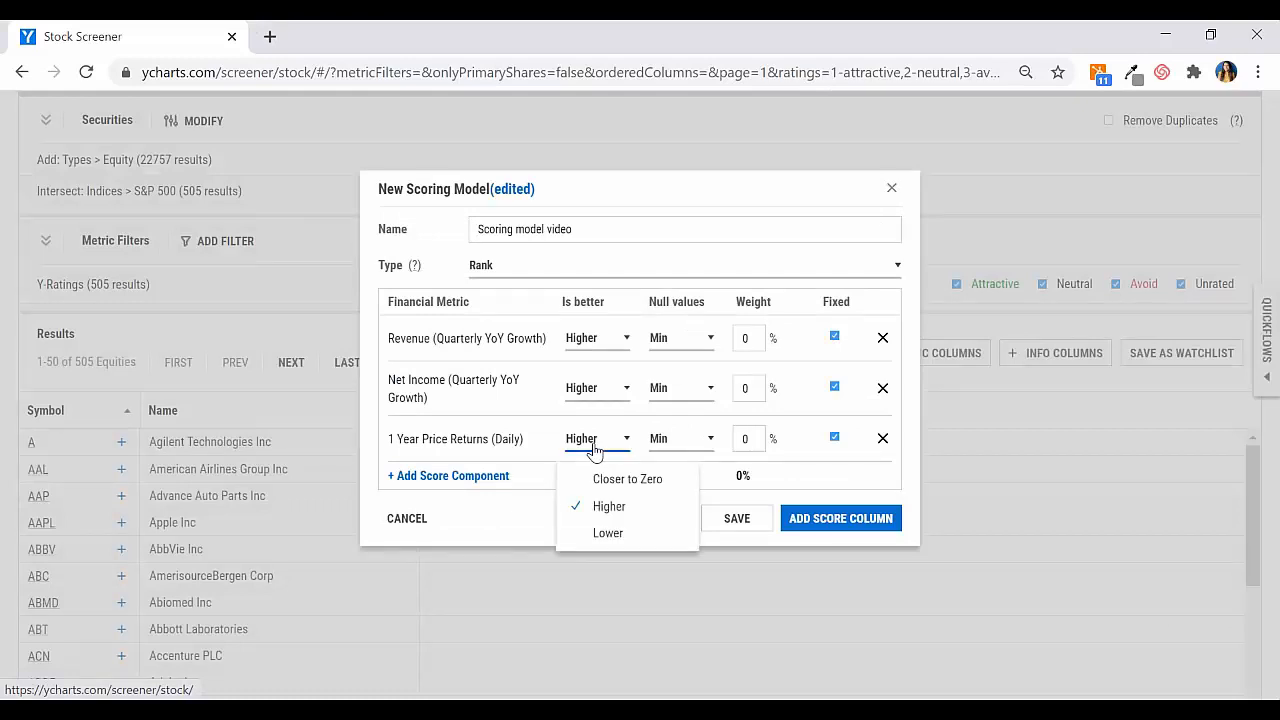
click(634, 548)
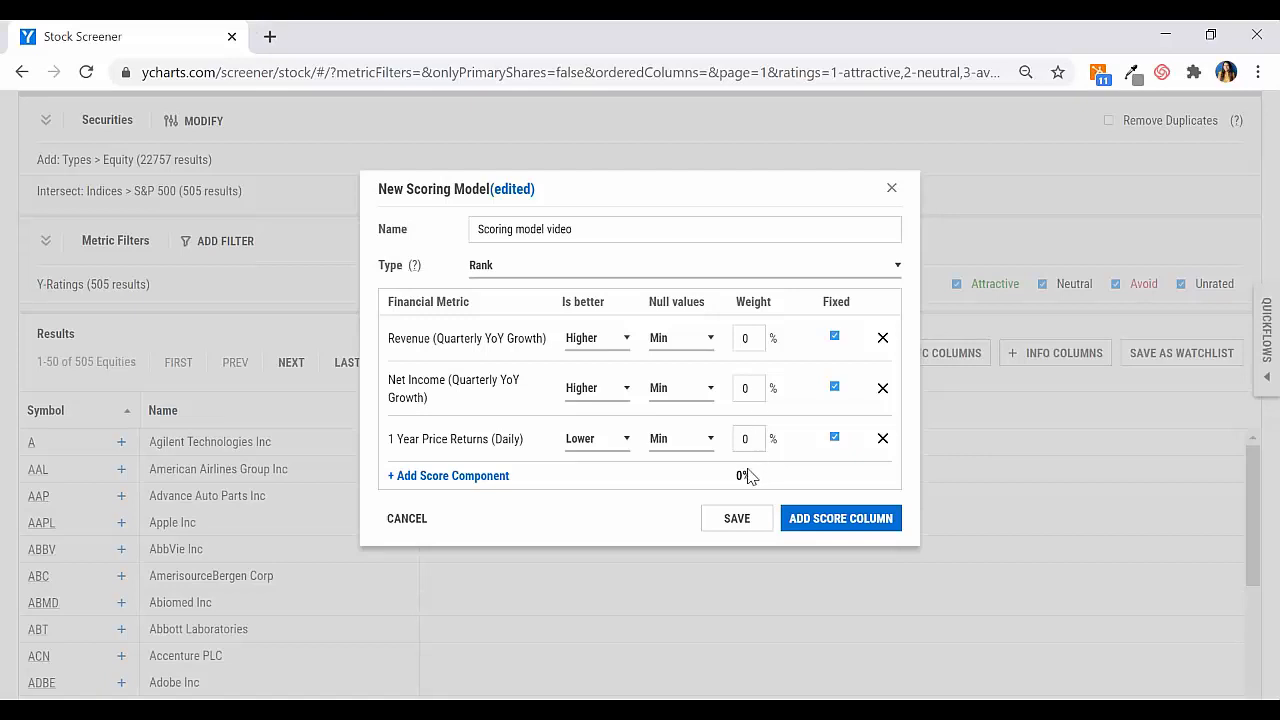
Step: Weight revenue growth 33%, net income growth 33% and 1-year price returns 34%, keeping Min for the price returns' null values
click(750, 340)
text(33)
click(753, 380)
text(33)
double_click(738, 428)
text(34)
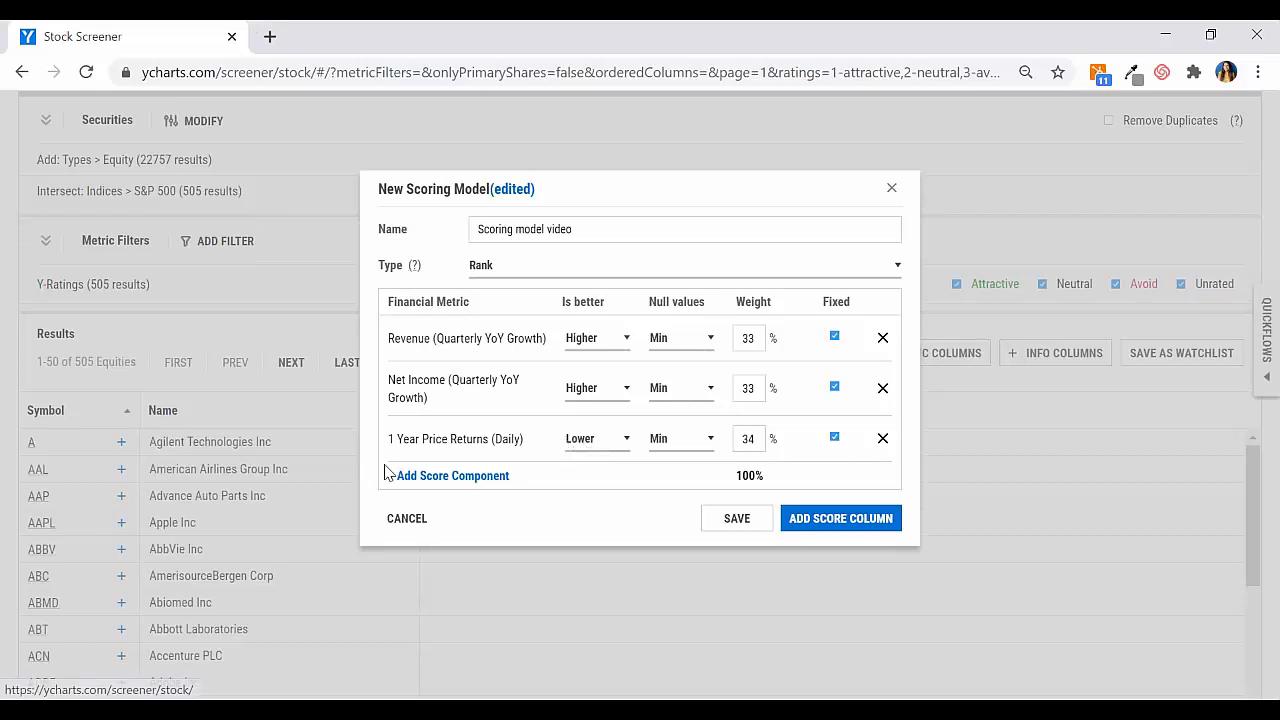
click(666, 447)
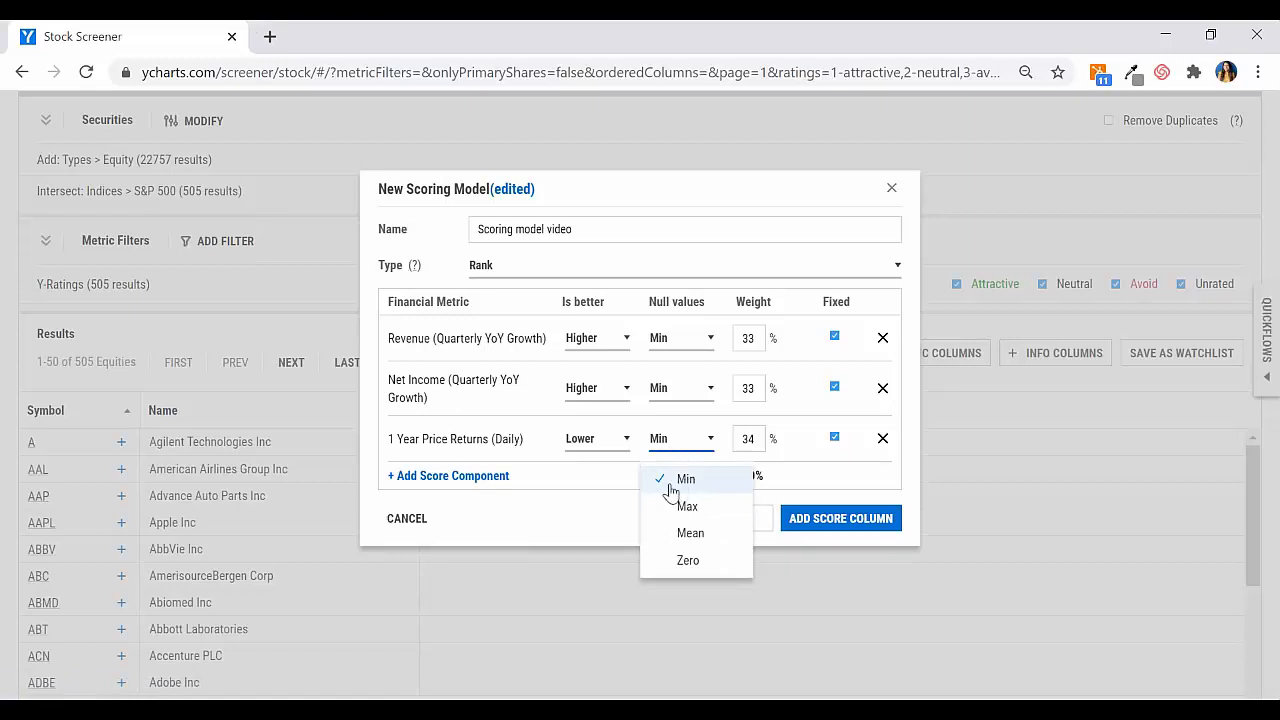
click(670, 483)
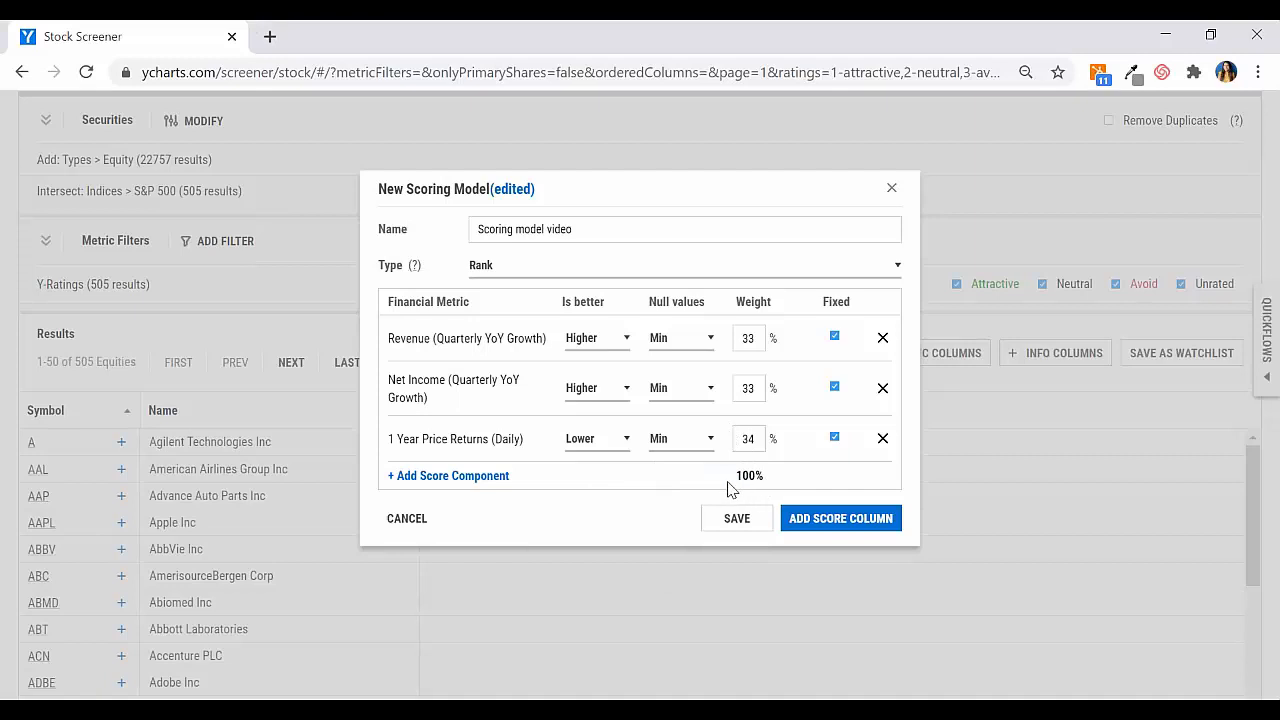
Step: Add the model's score column to the S&P 500 results and sort the stocks by score in ascending order
click(842, 520)
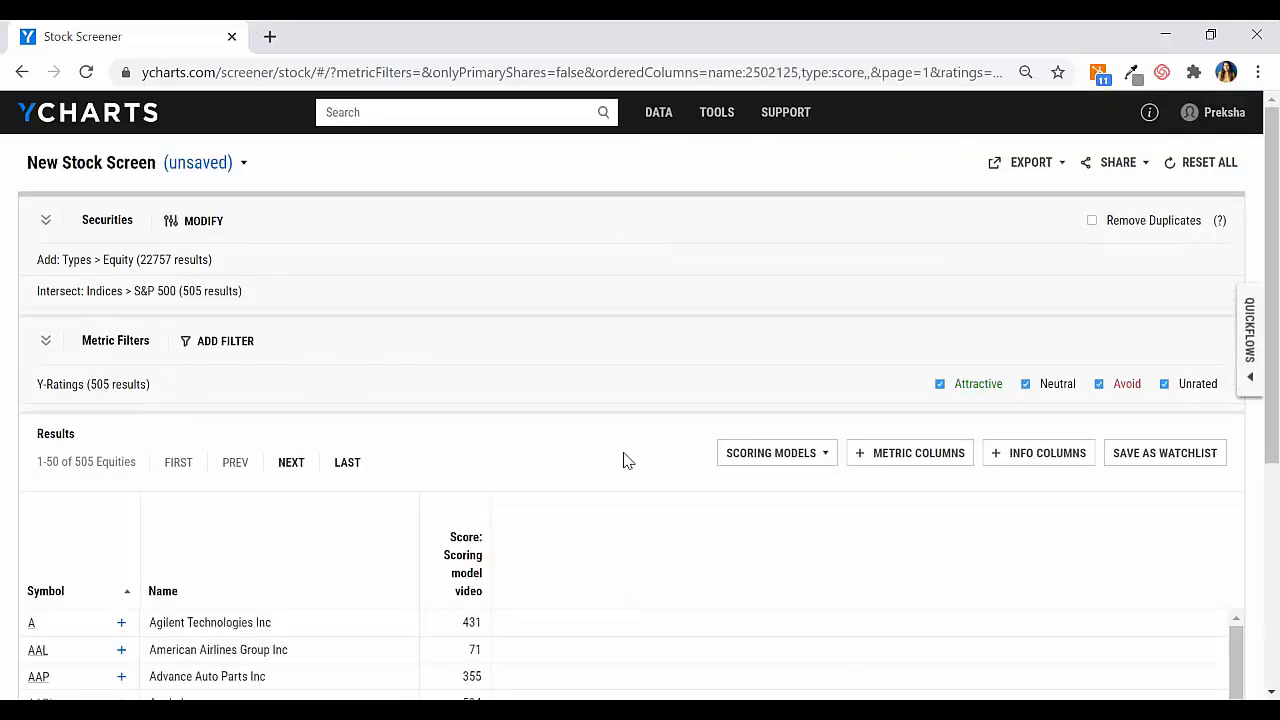
scroll(623, 460, down, 4)
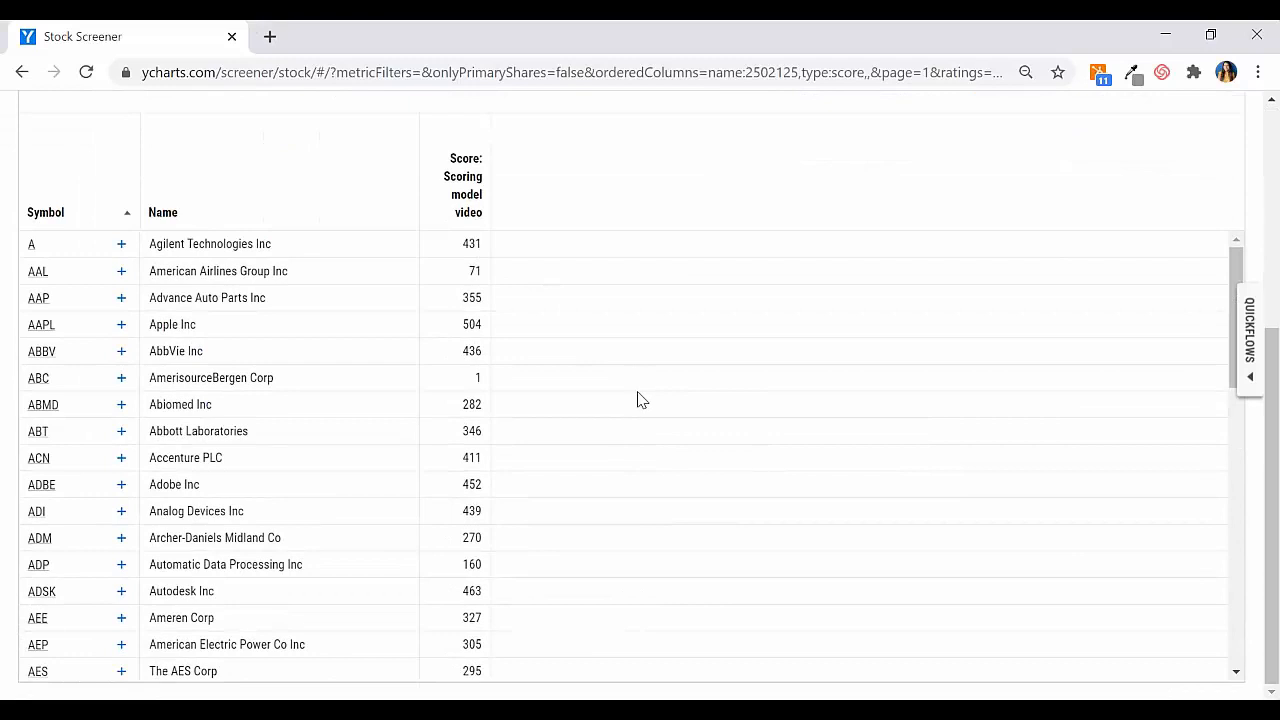
click(452, 219)
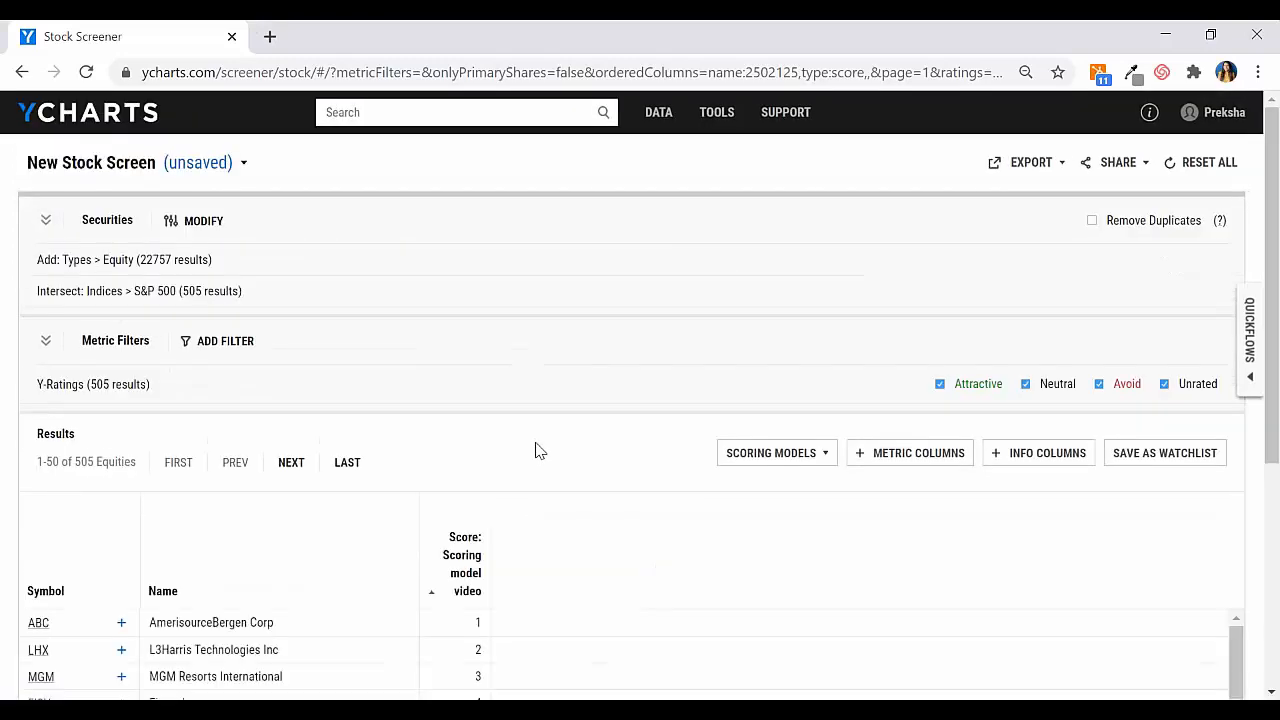
scroll(535, 450, down, 3)
scroll(535, 450, down, 10)
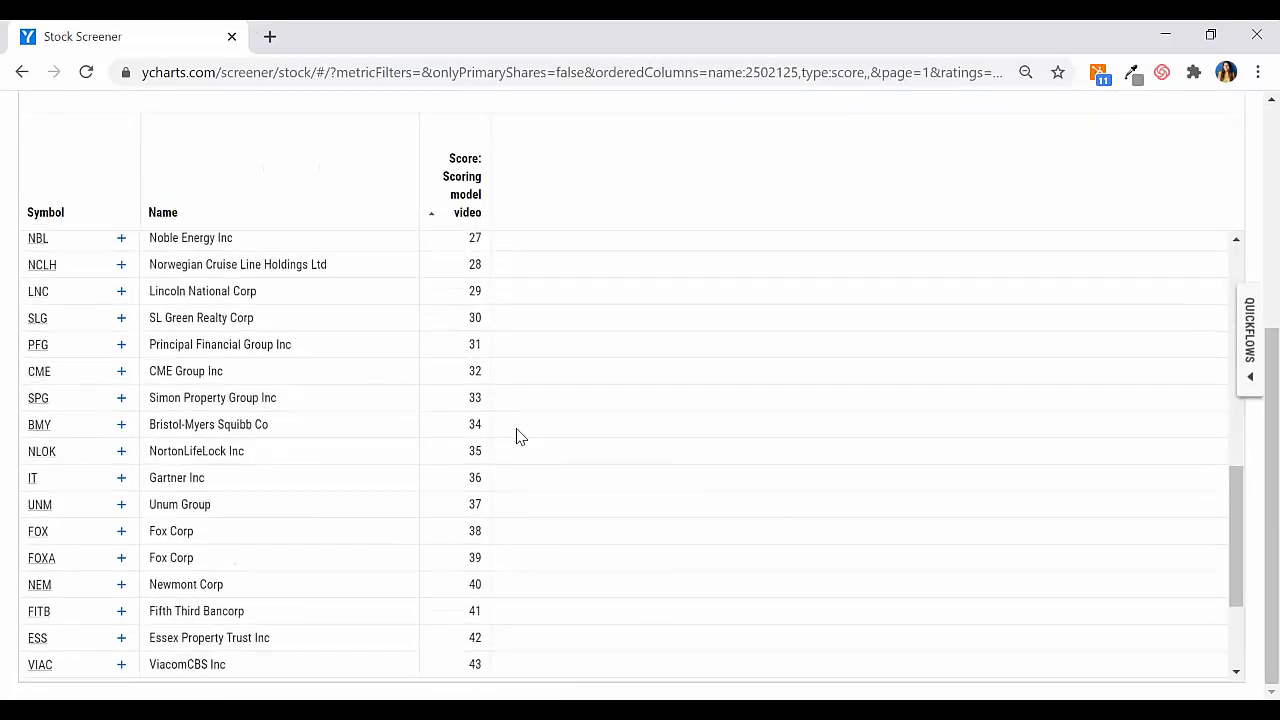
scroll(519, 436, up, 15)
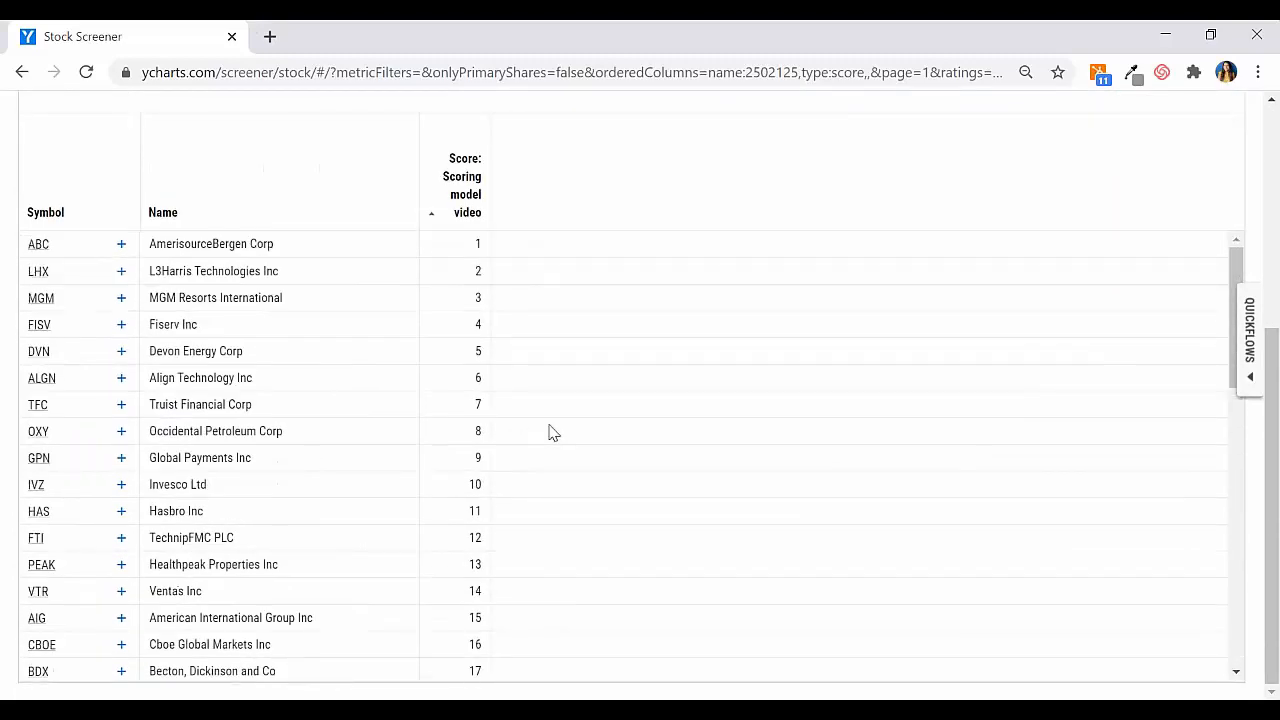
scroll(637, 337, down, 1)
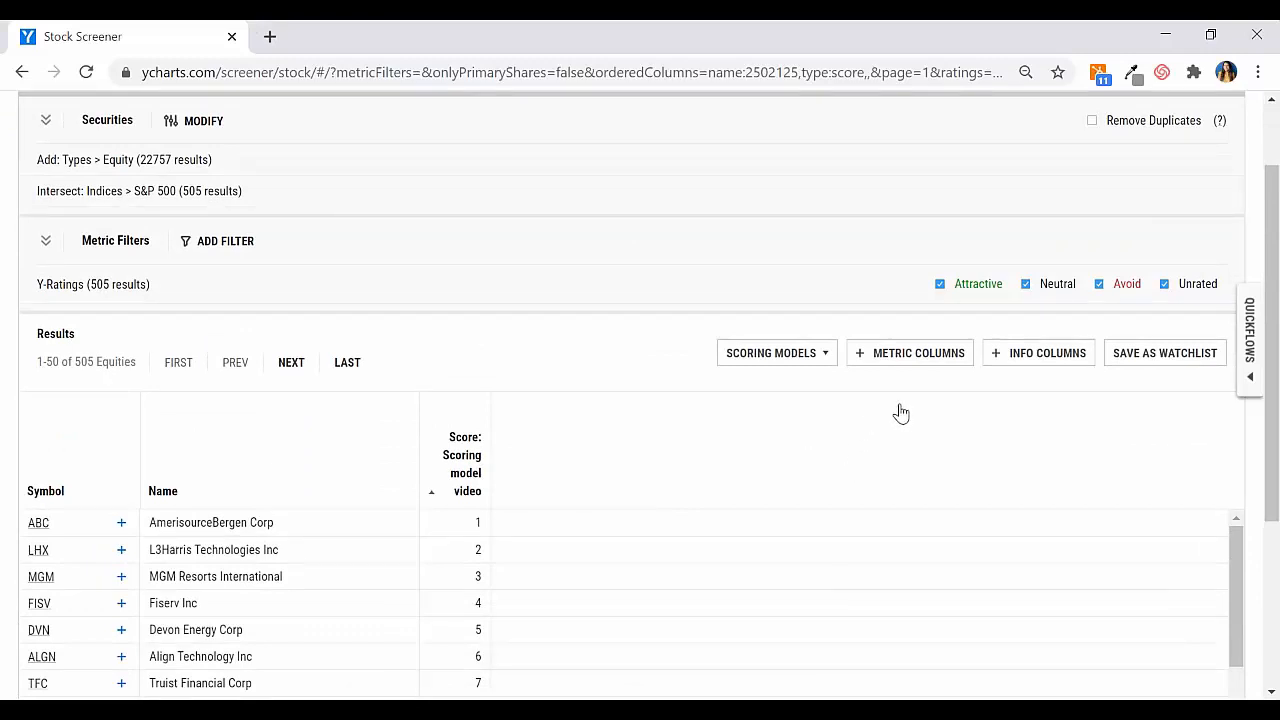
Step: Add 1 Year Price Returns (Daily) as a metric column in the results table
click(891, 358)
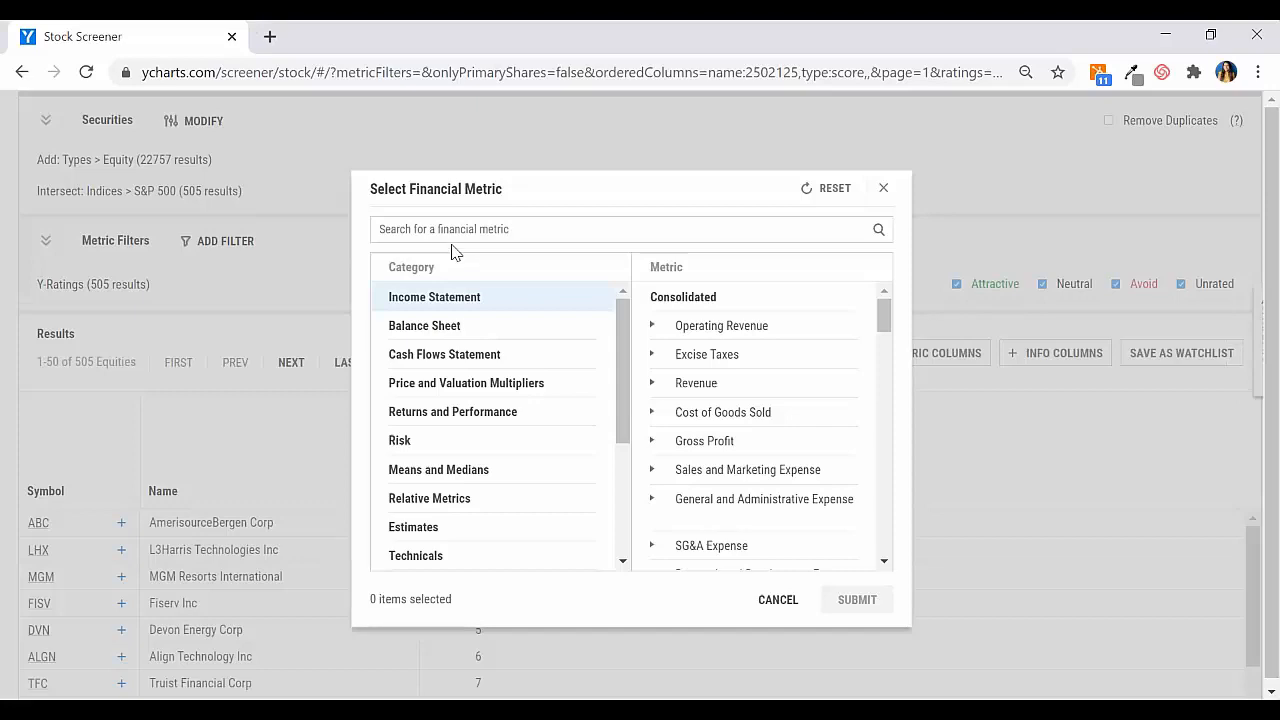
click(444, 229)
text(1)
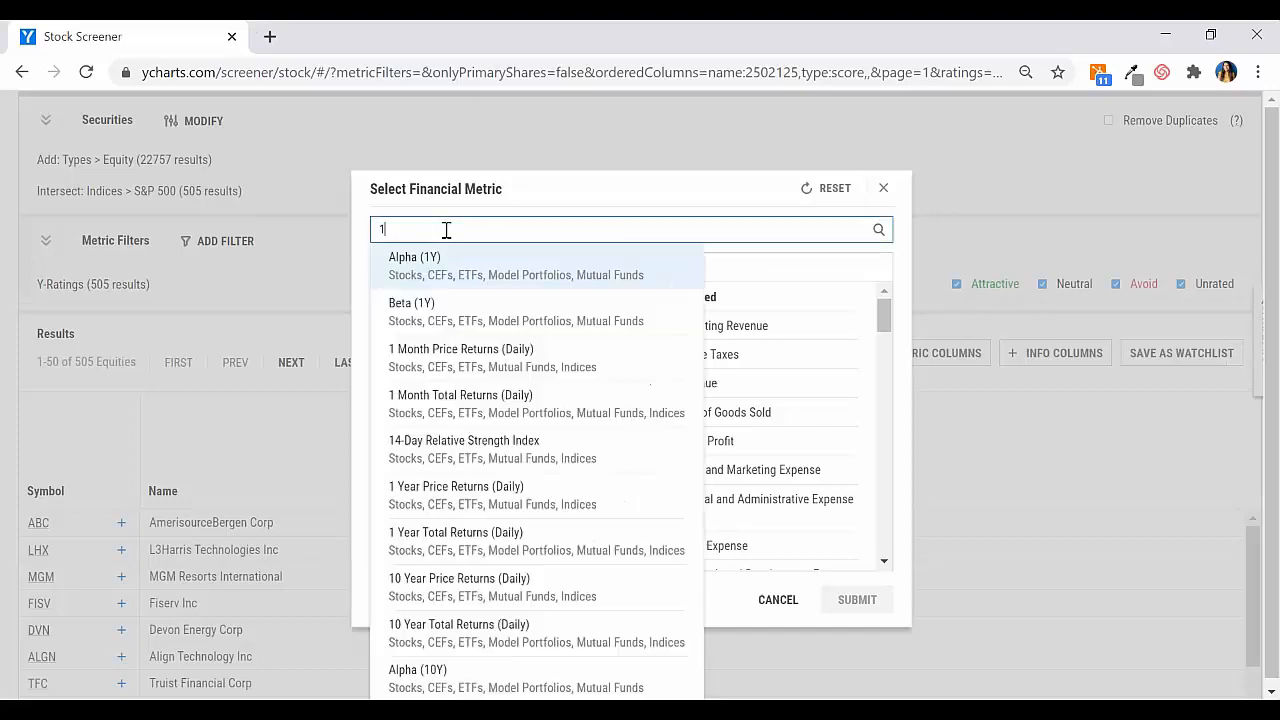
text( year pr)
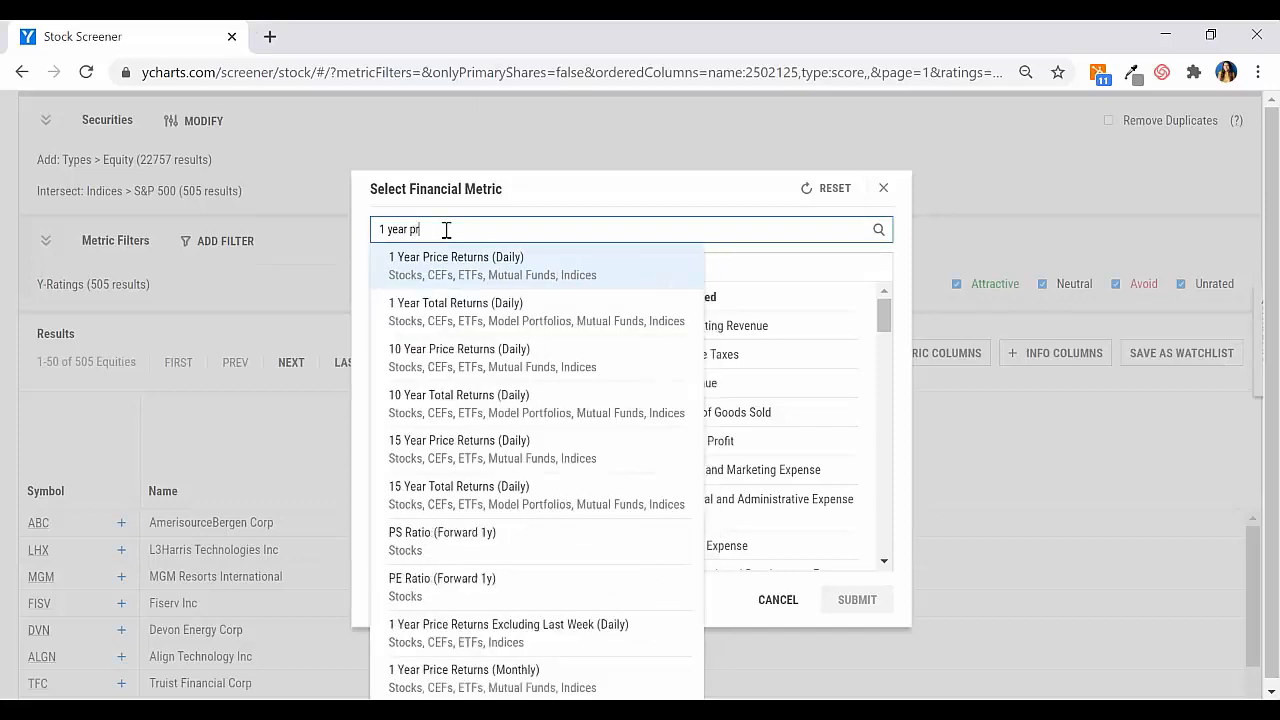
text(i)
click(440, 259)
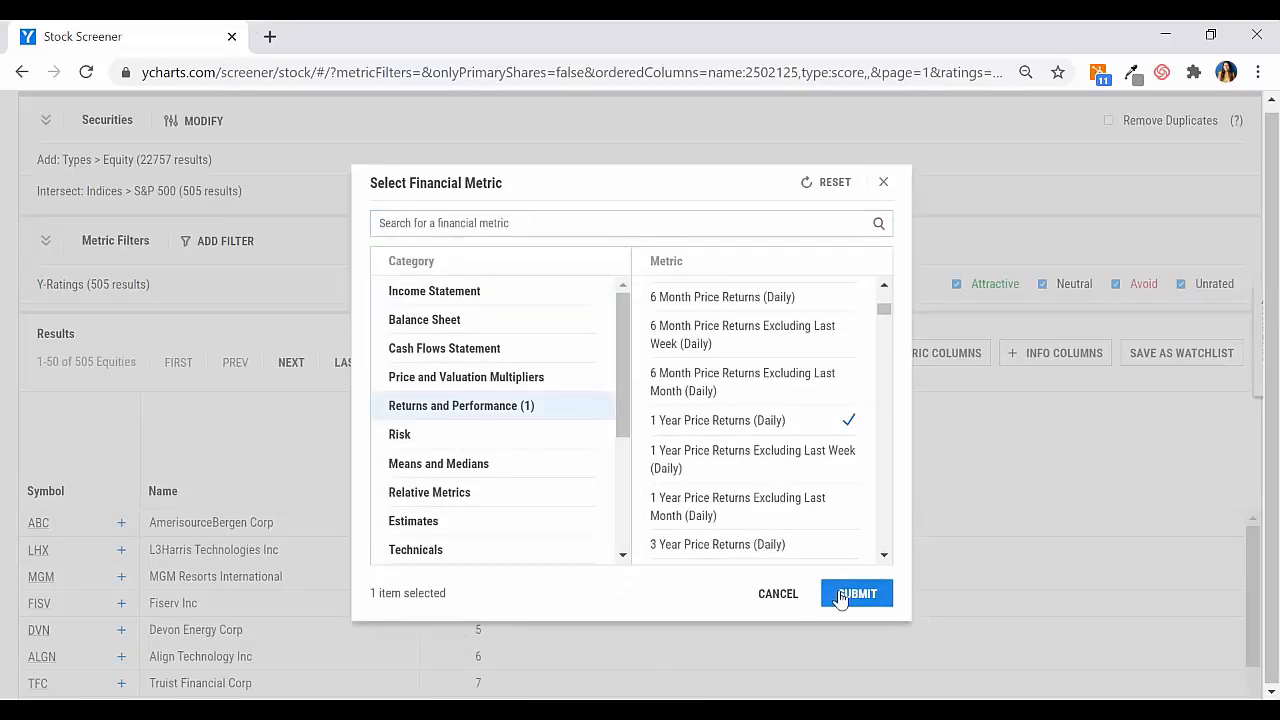
click(857, 516)
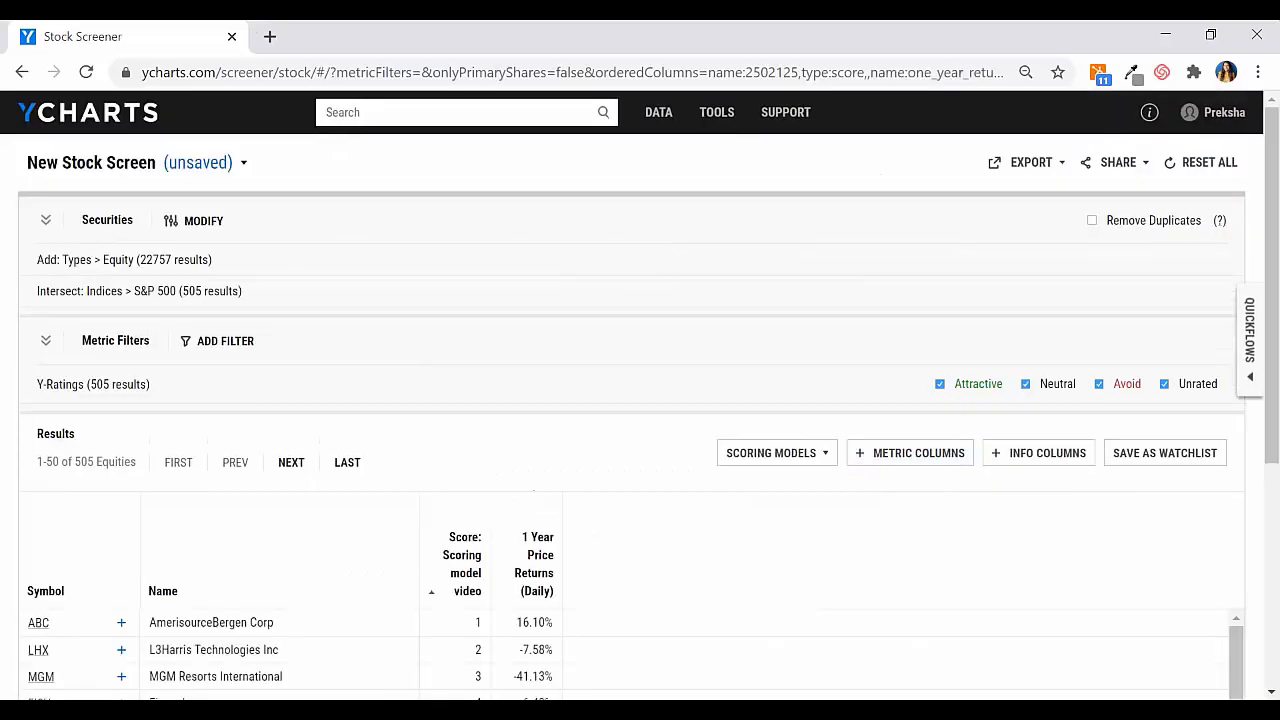
Step: Add Net Income (Quarterly YoY Growth) as a metric column and compare the metric values with the stocks' scores
click(911, 455)
click(421, 222)
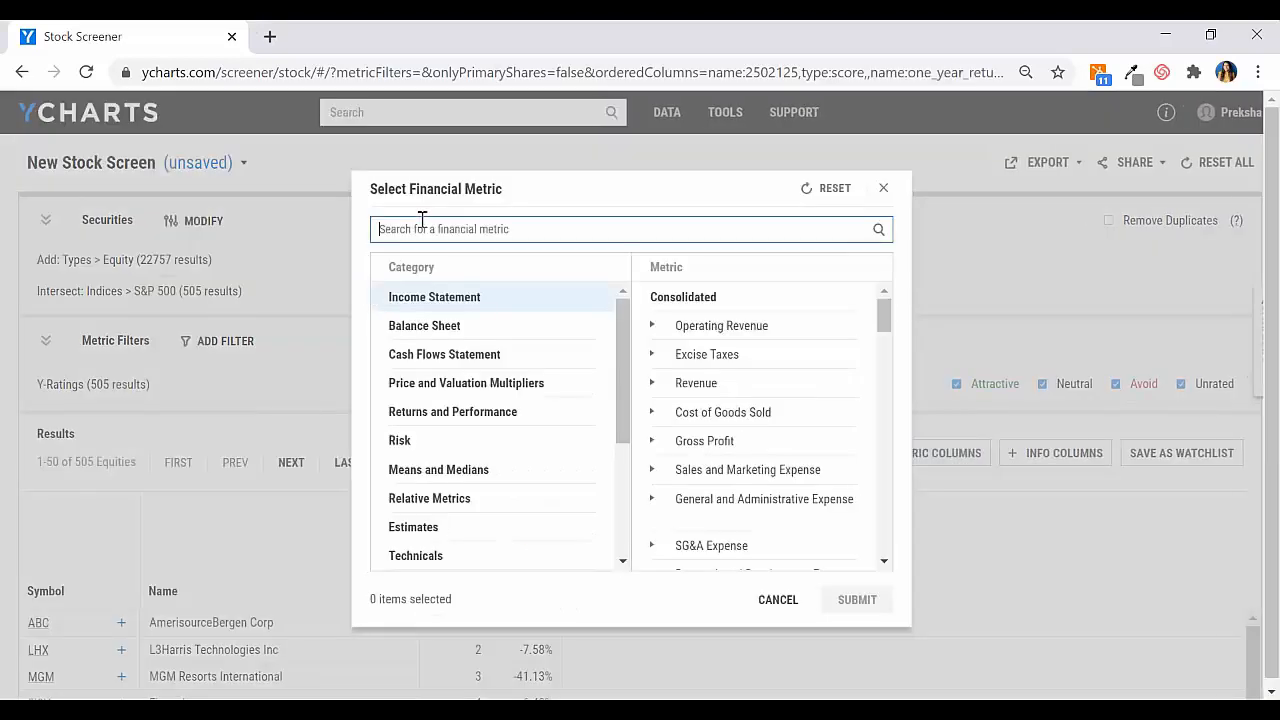
text(net inc)
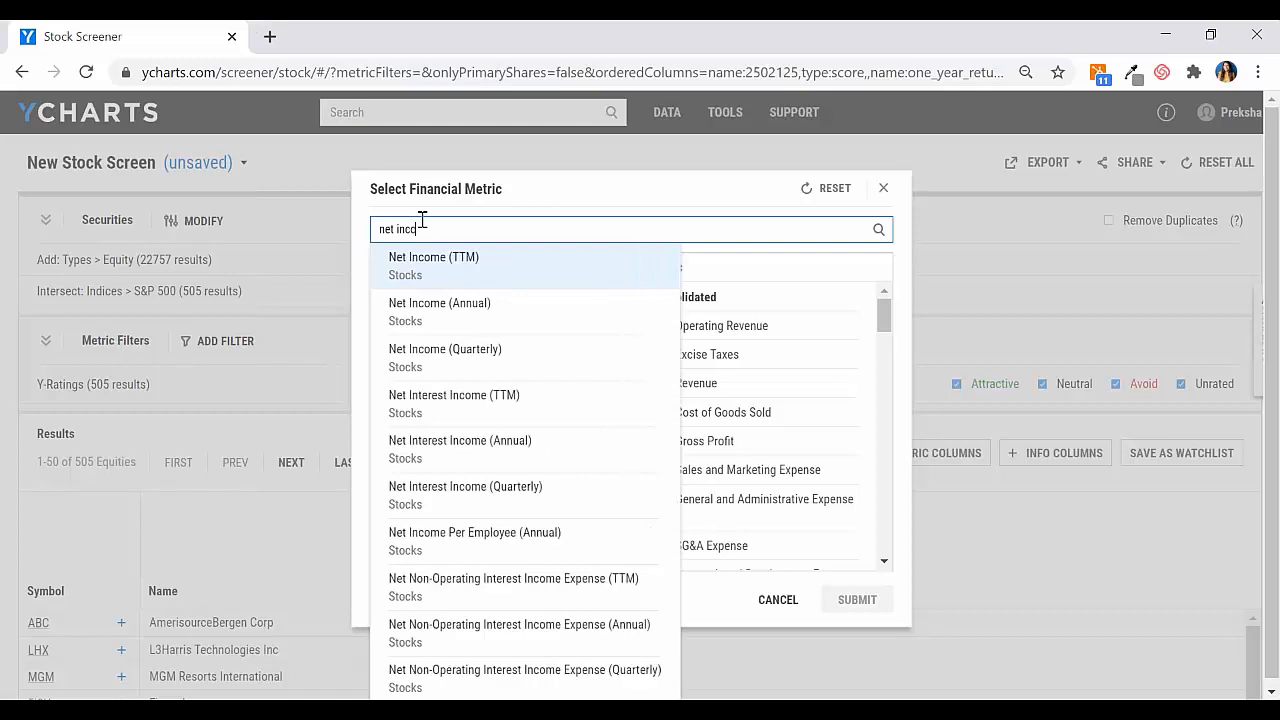
text(ome q)
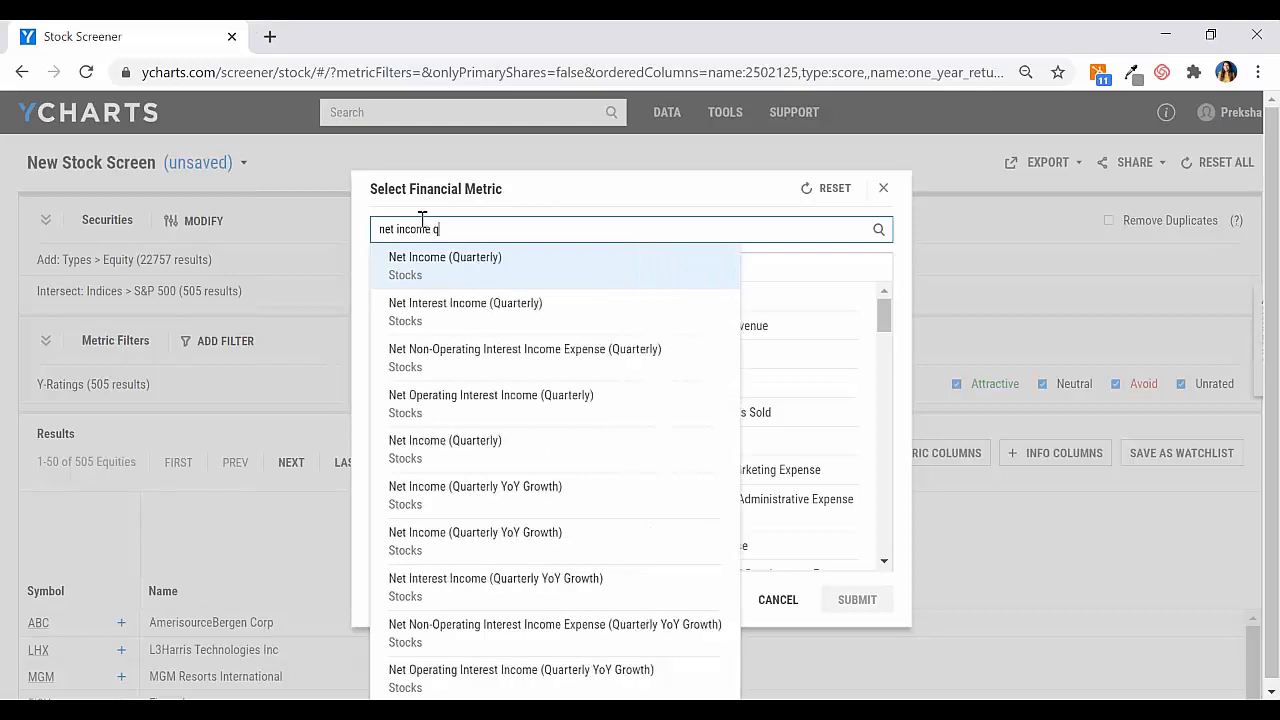
click(557, 494)
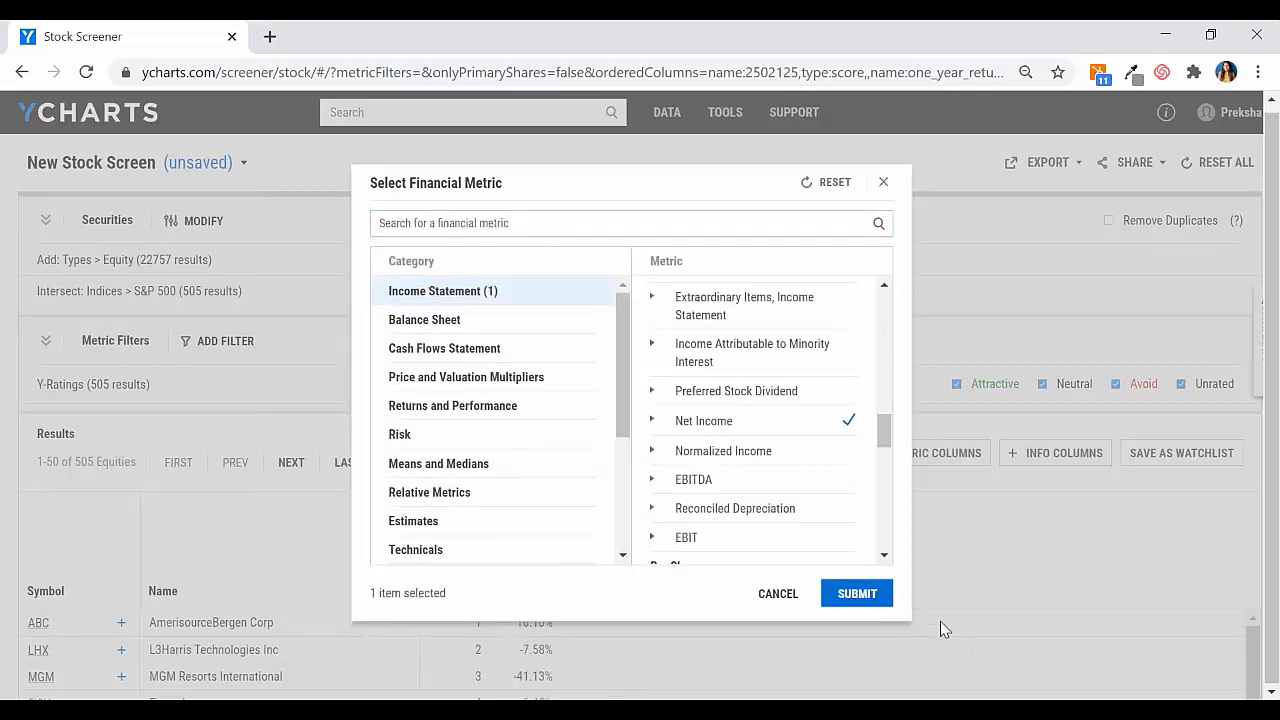
click(840, 597)
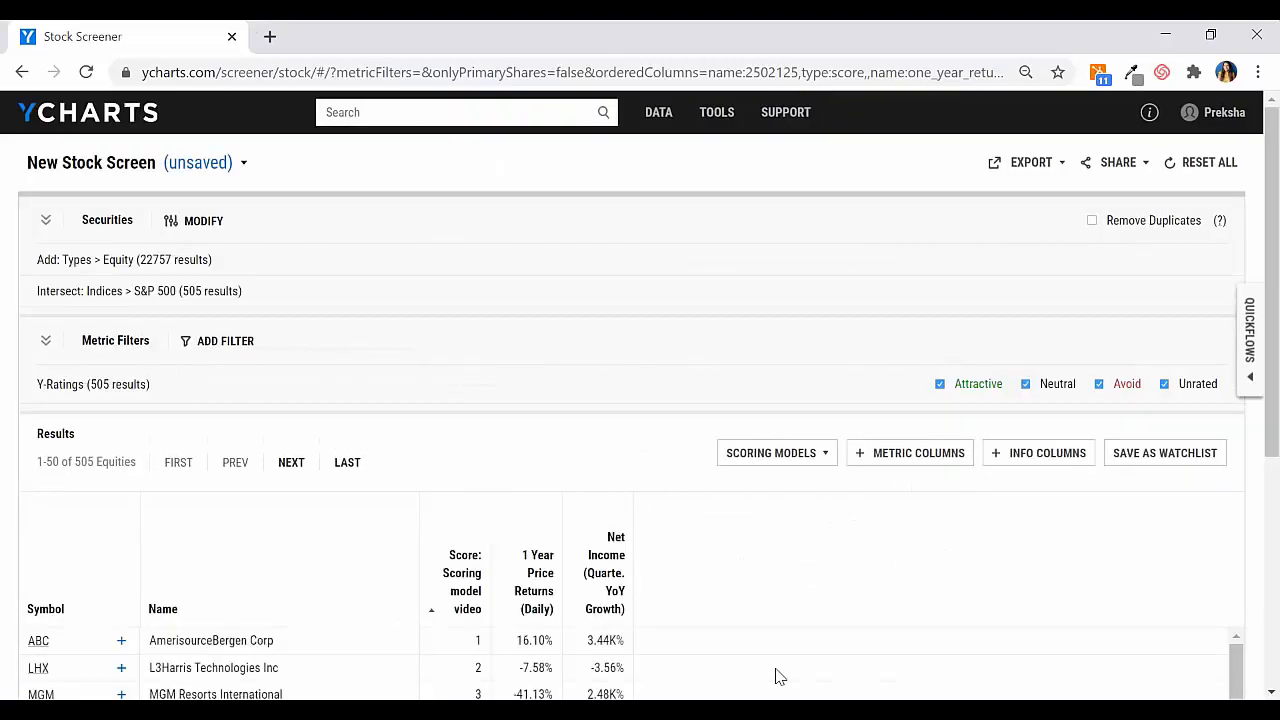
scroll(563, 376, down, 2)
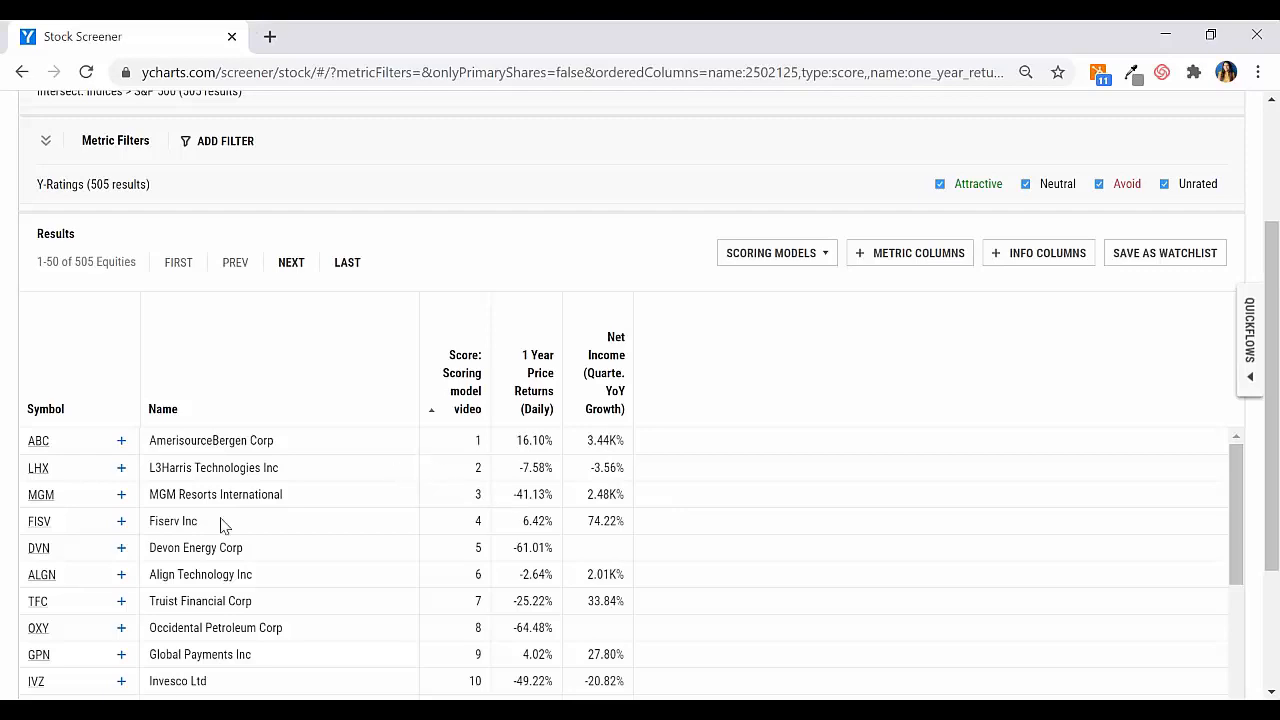
scroll(704, 468, up, 1)
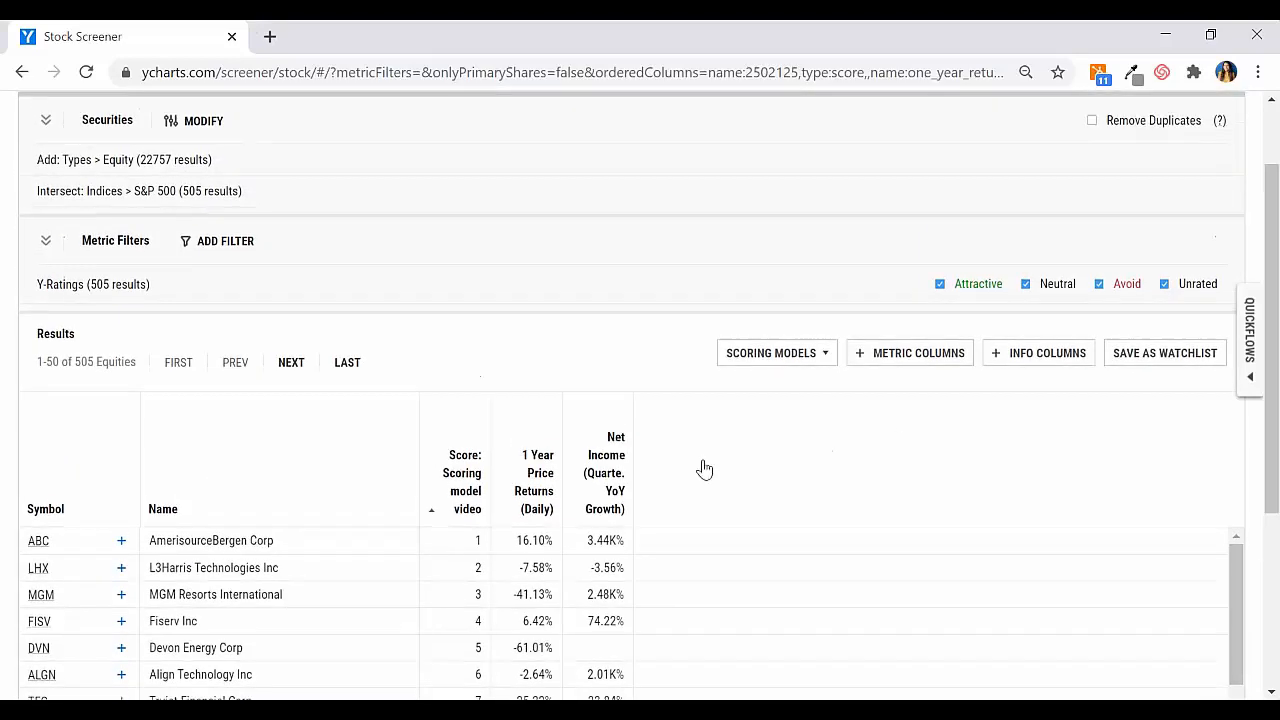
scroll(703, 514, down, 1)
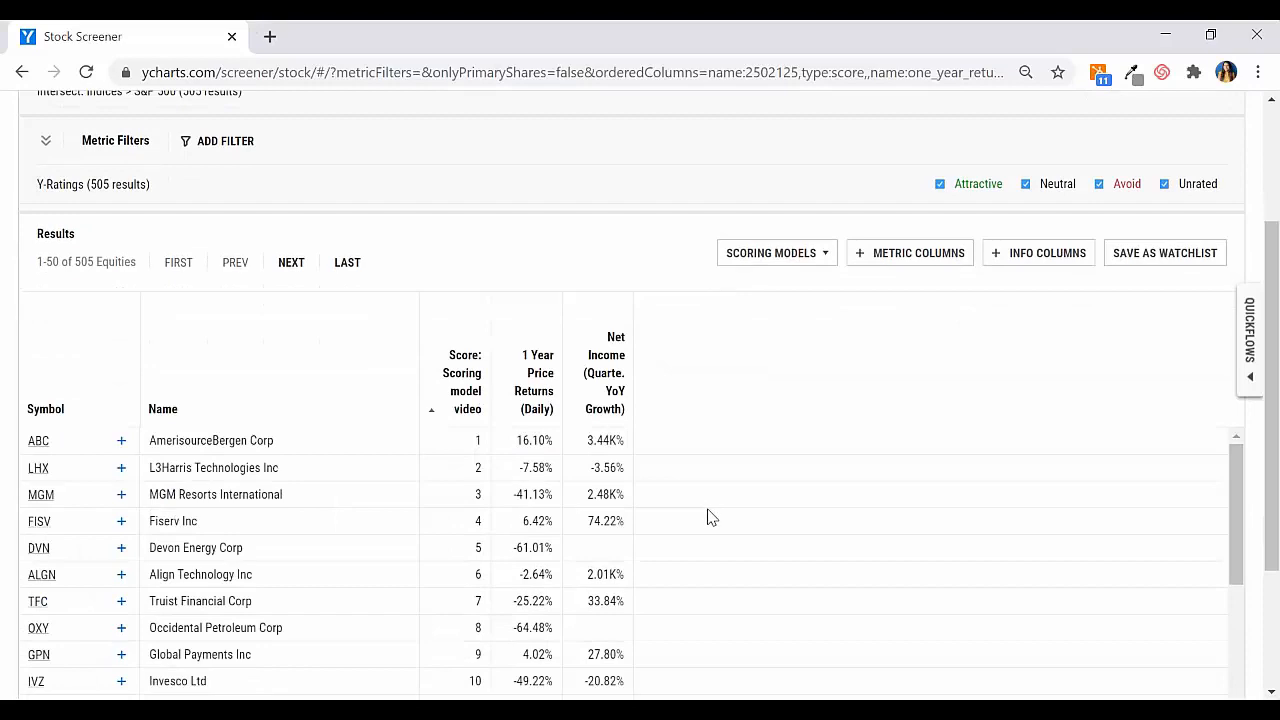
scroll(707, 520, down, 2)
scroll(706, 500, up, 2)
scroll(770, 395, up, 2)
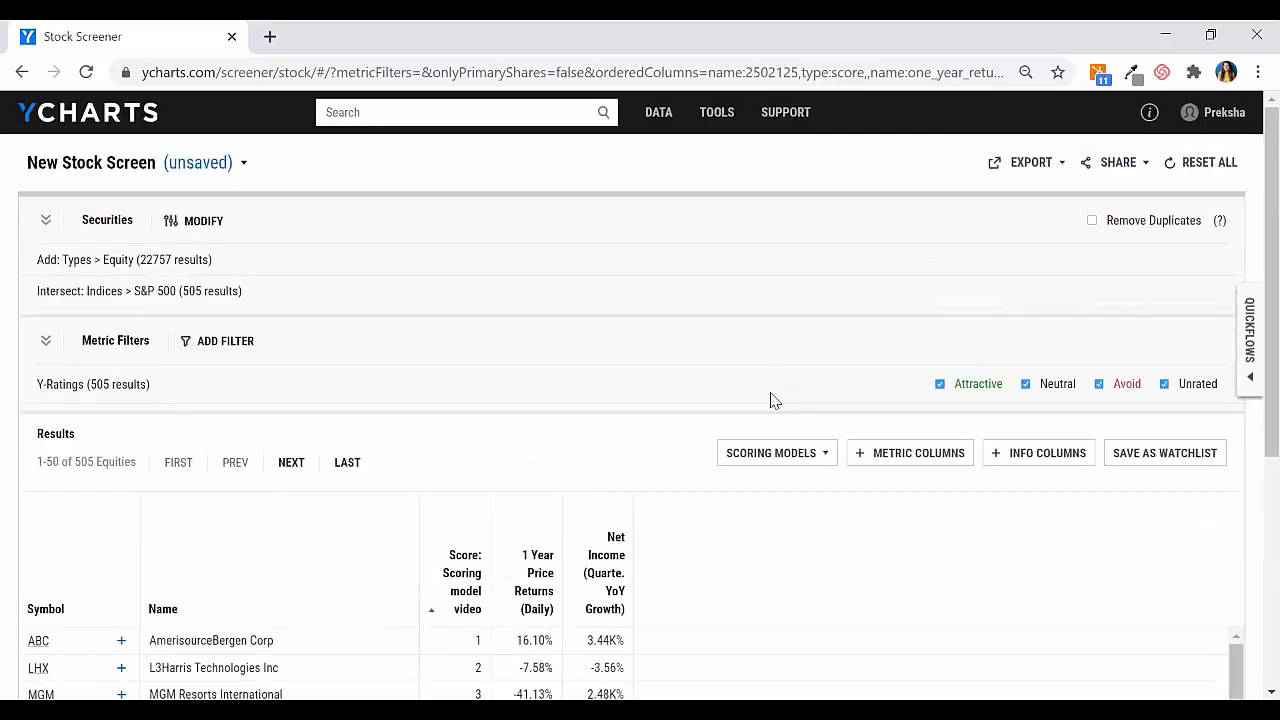
Step: Reset the entire stock screen and apply the saved model "Scoring model video" to the full equity list
click(1192, 170)
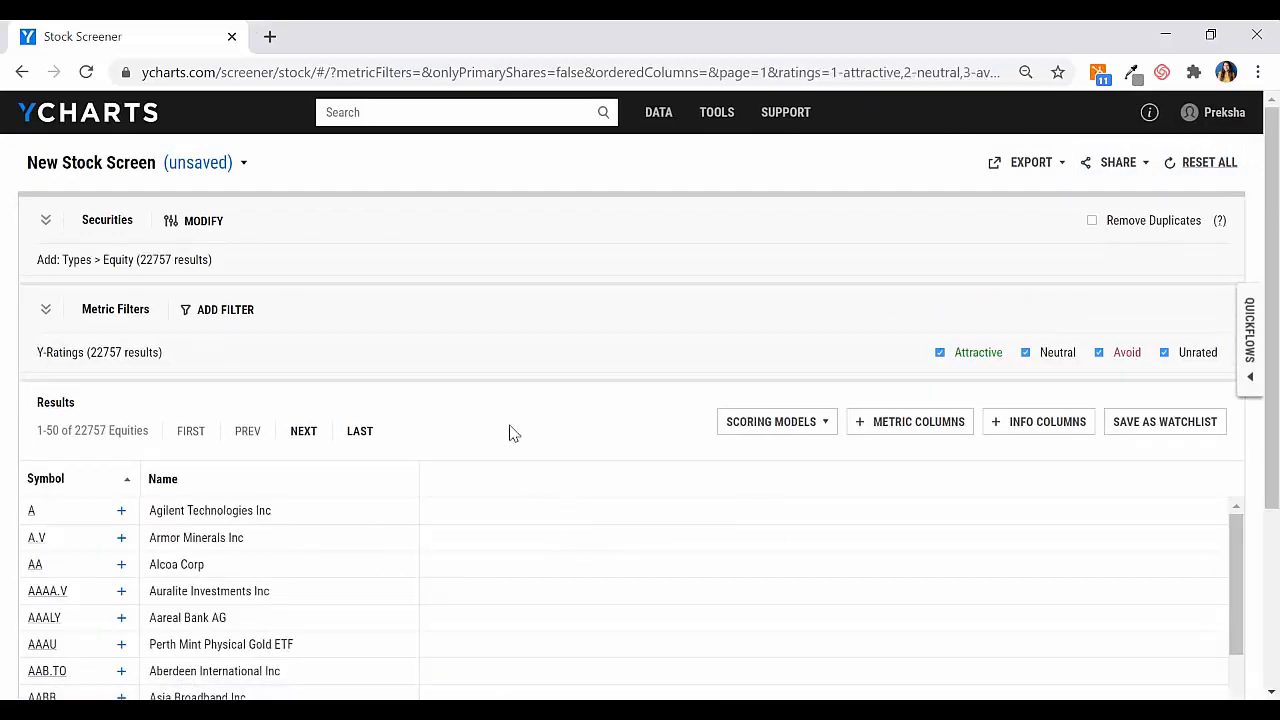
click(743, 428)
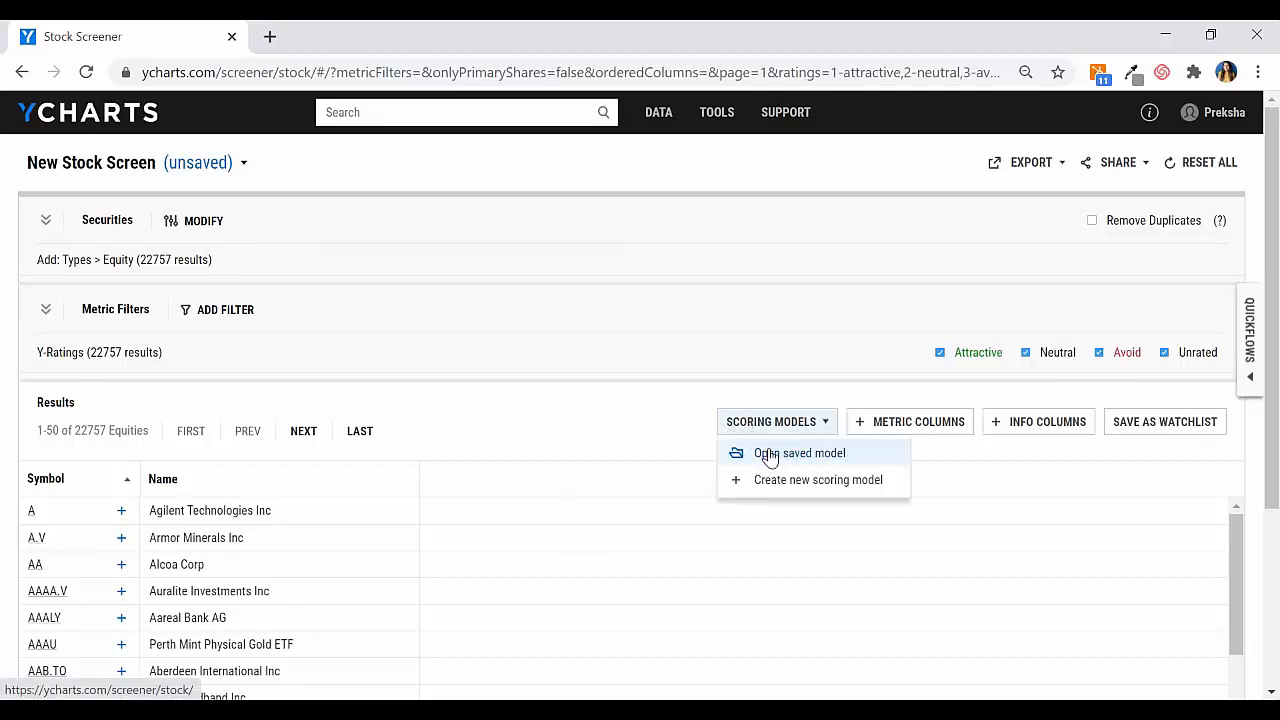
click(765, 454)
scroll(543, 466, down, 4)
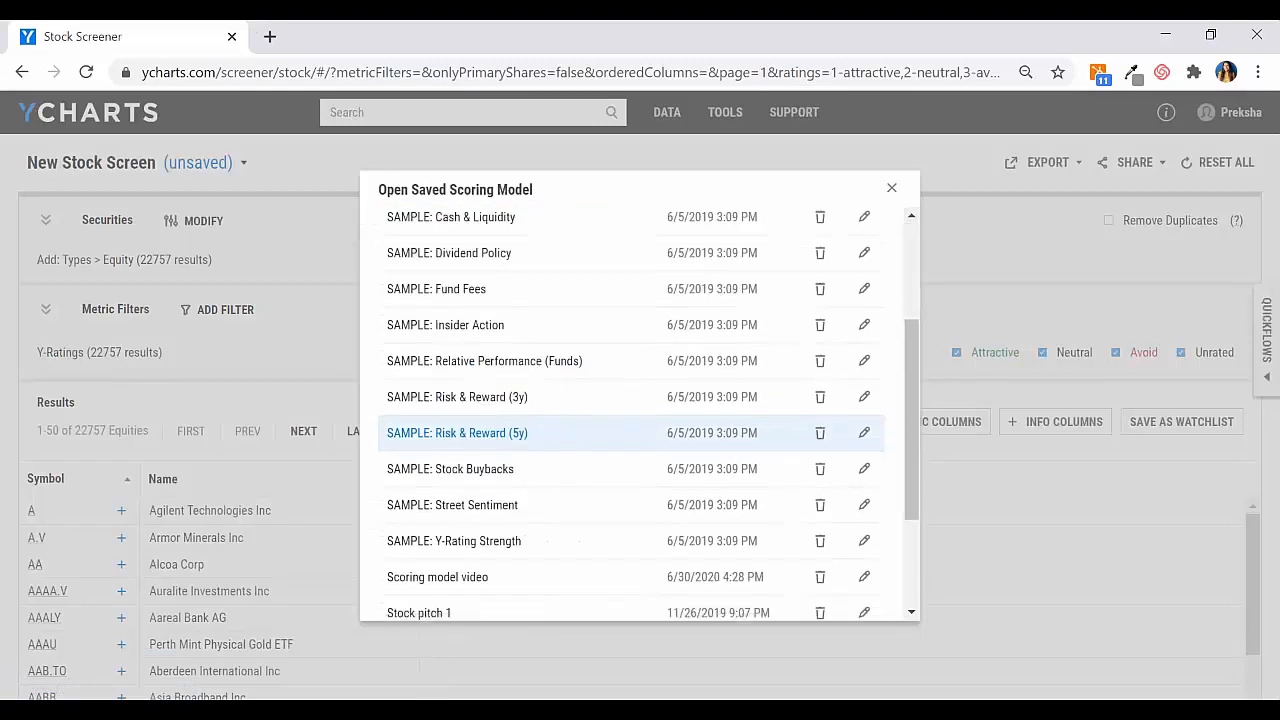
click(476, 410)
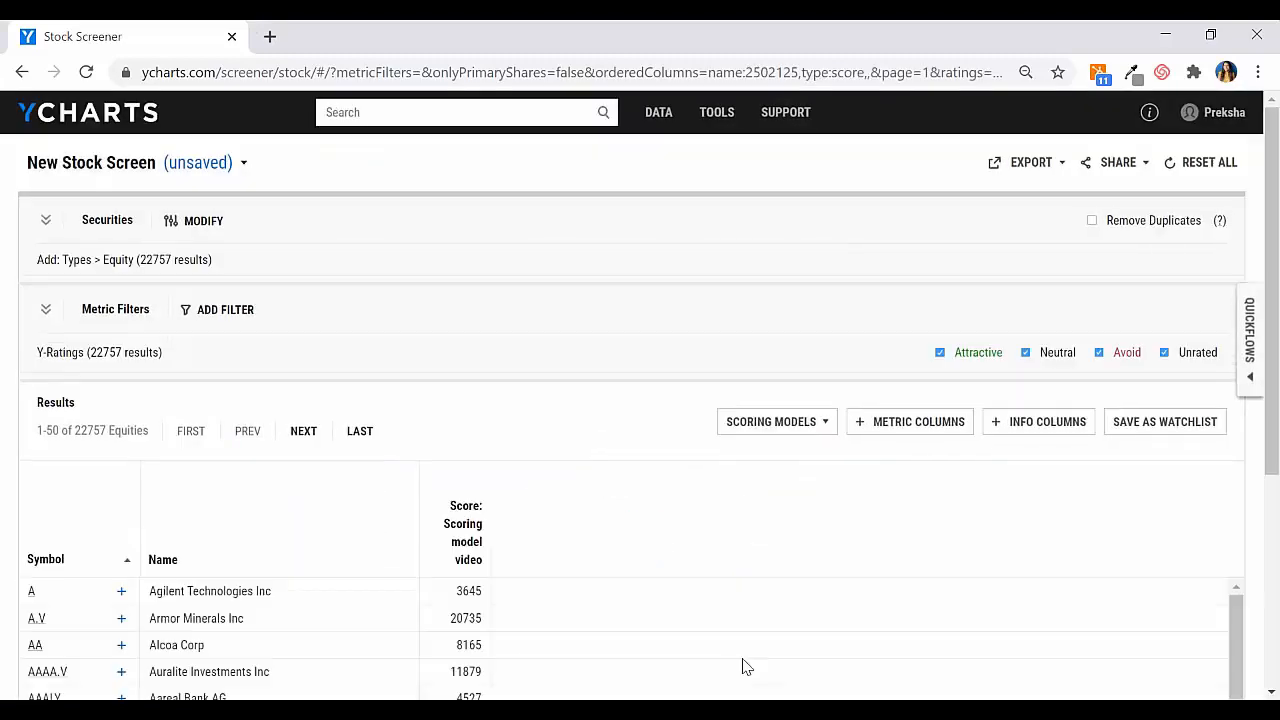
Step: Sort the full equity list by the Scoring model video score in ascending order
scroll(662, 532, down, 4)
scroll(660, 539, up, 4)
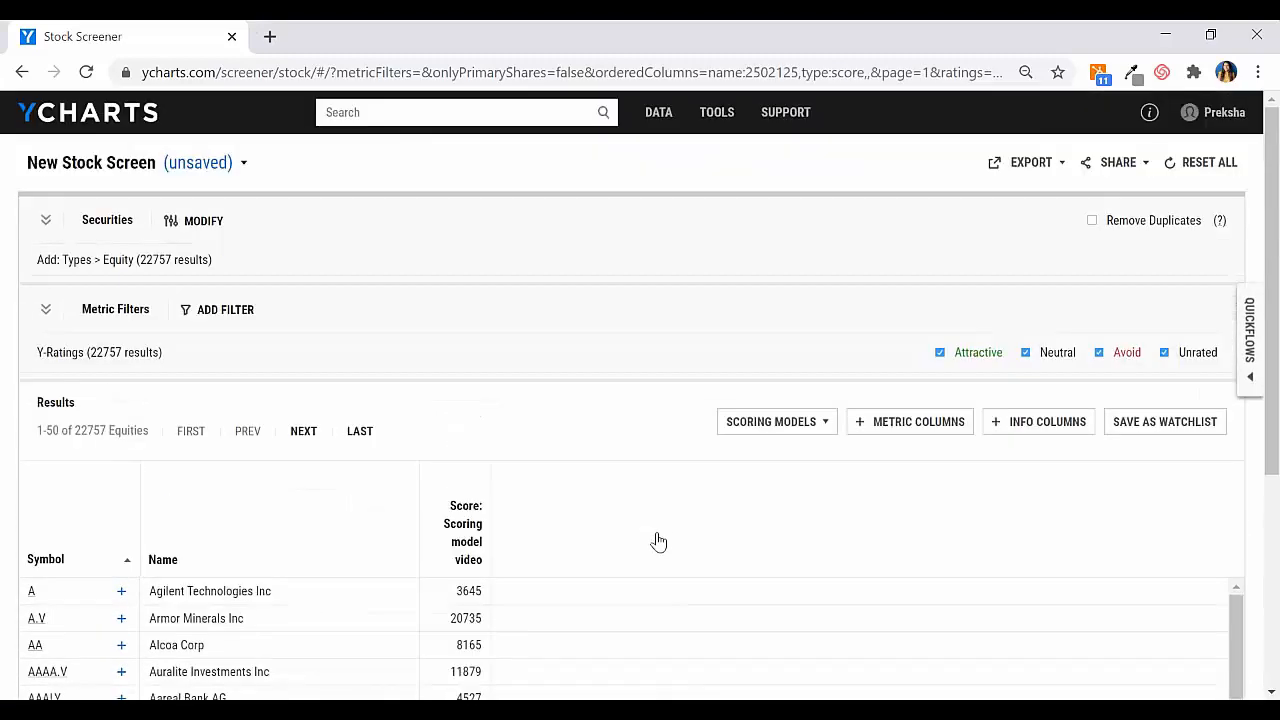
click(440, 535)
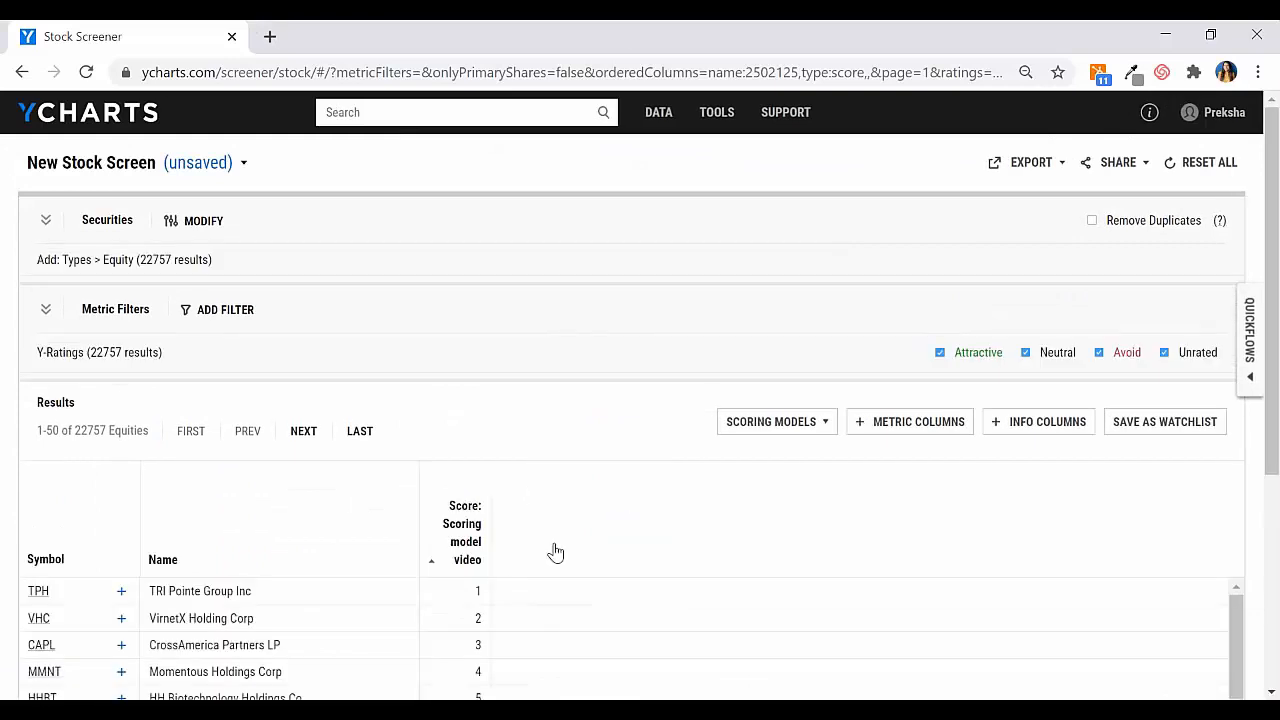